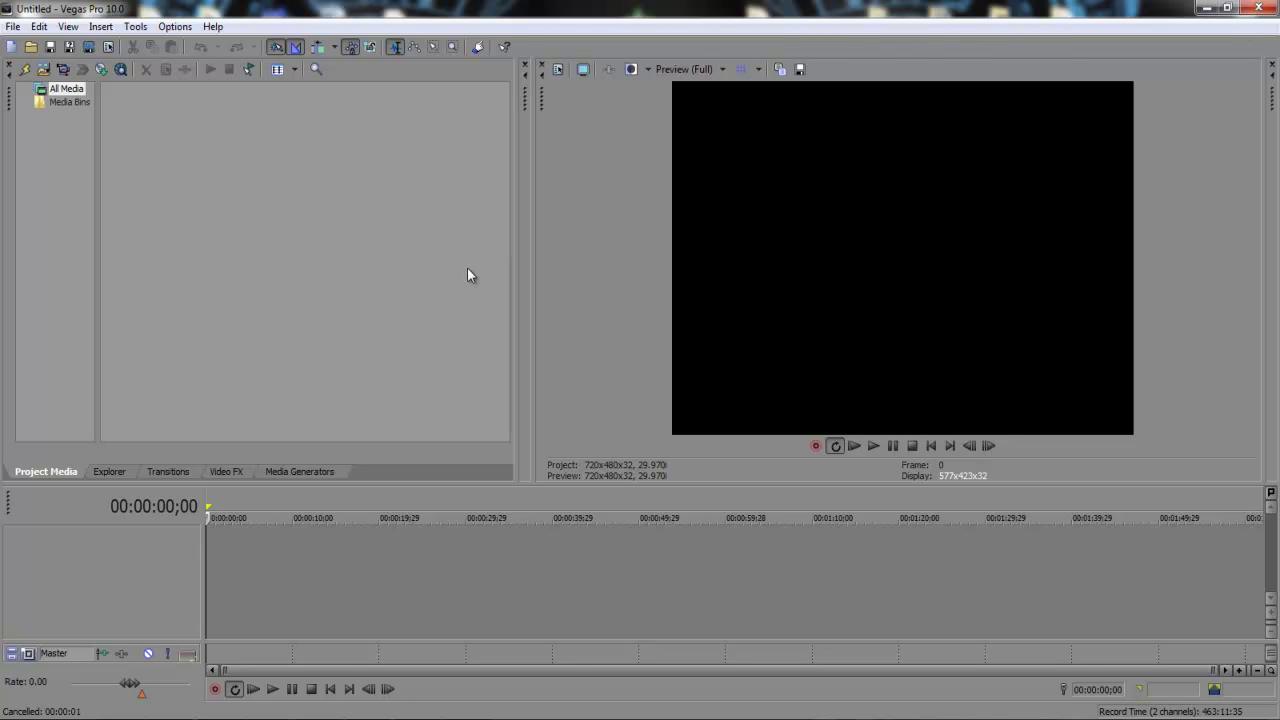
Bring up the Explorer window showing the 30FPS Clips folder of gameplay recordings.
key(alt+Tab)
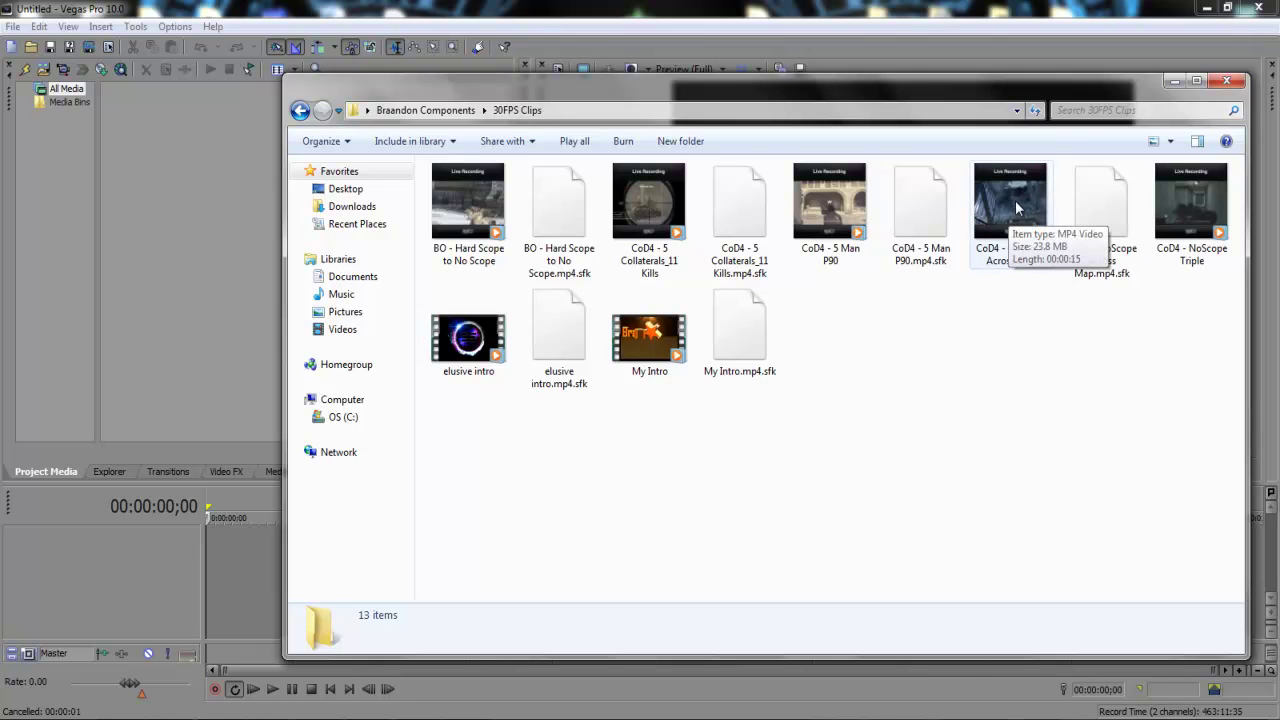
Import the CoD4 - NoScope Across Map clip to the timeline and play from 00:00:03;10.
drag(1016, 207, 177, 194)
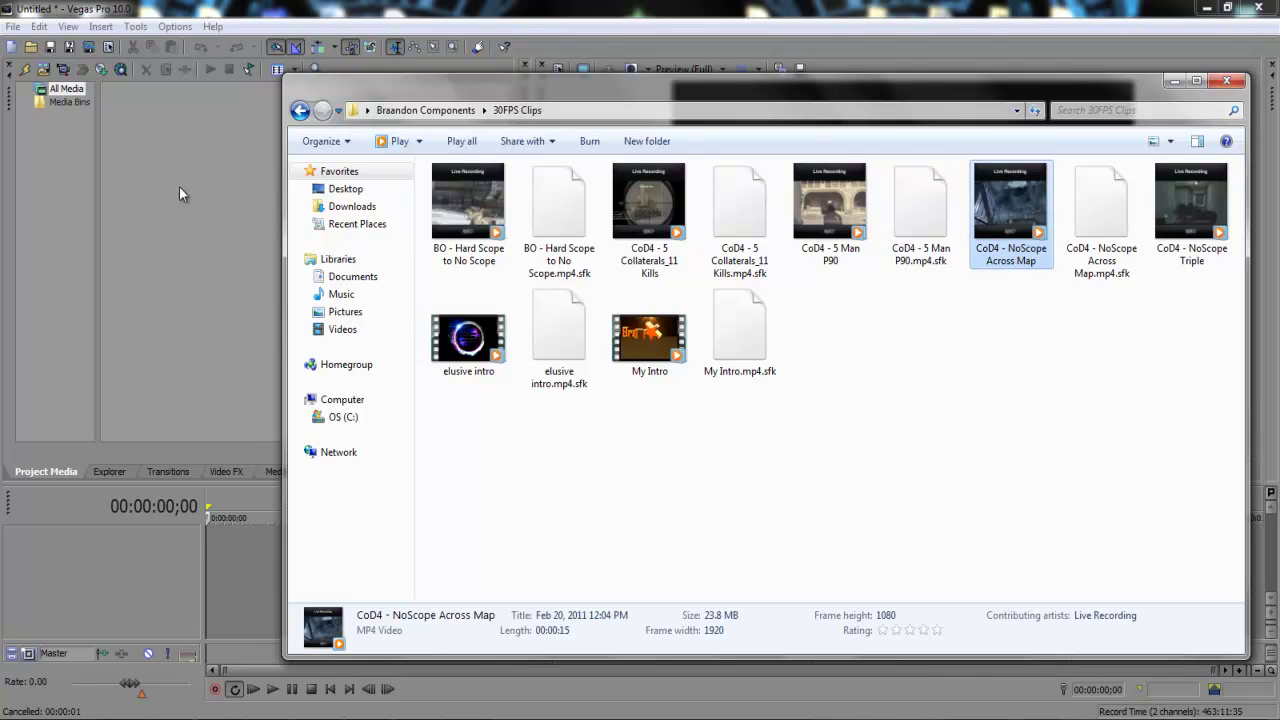
click(1228, 80)
drag(158, 106, 210, 552)
click(234, 570)
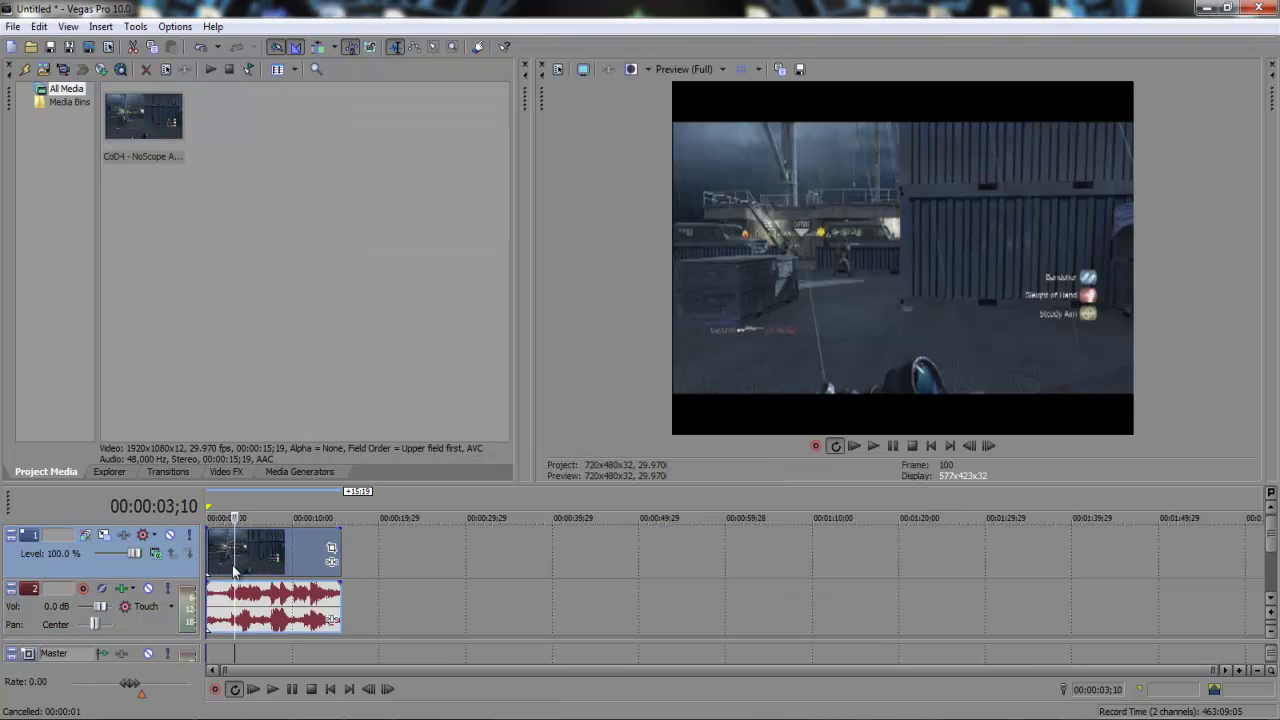
key(space)
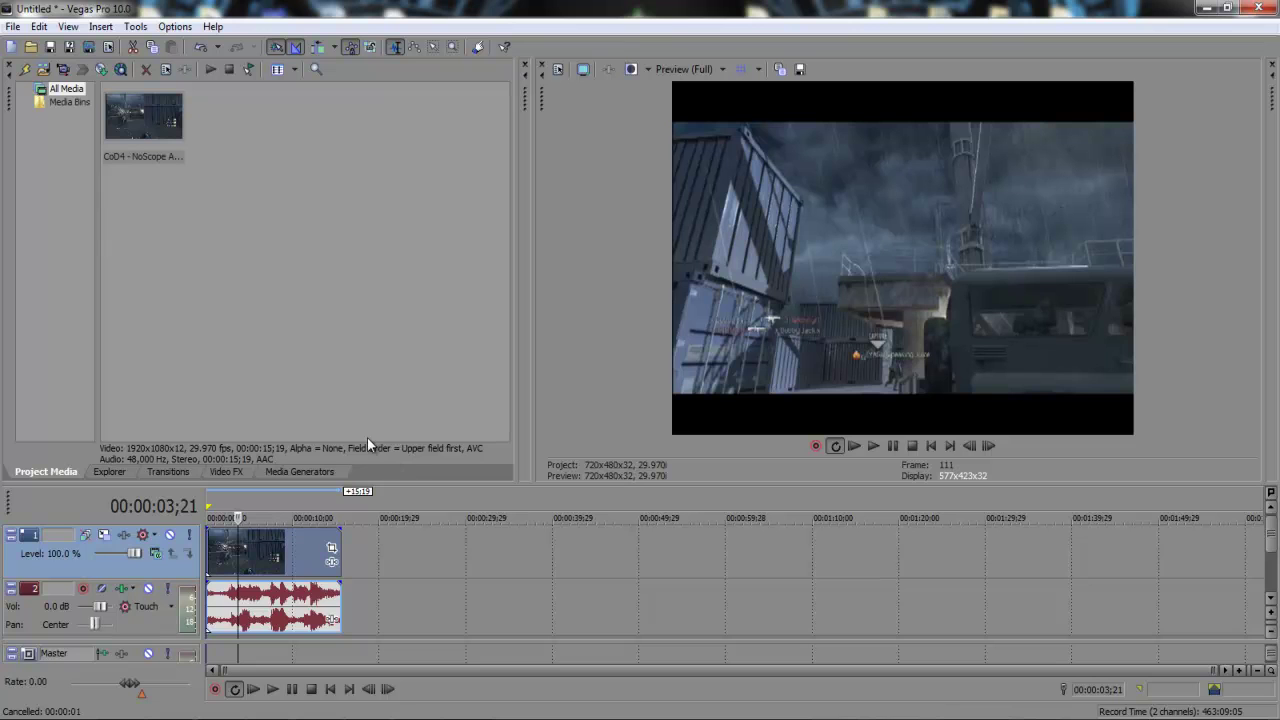
Add the Elliptical White to Black color gradient to the timeline.
click(304, 476)
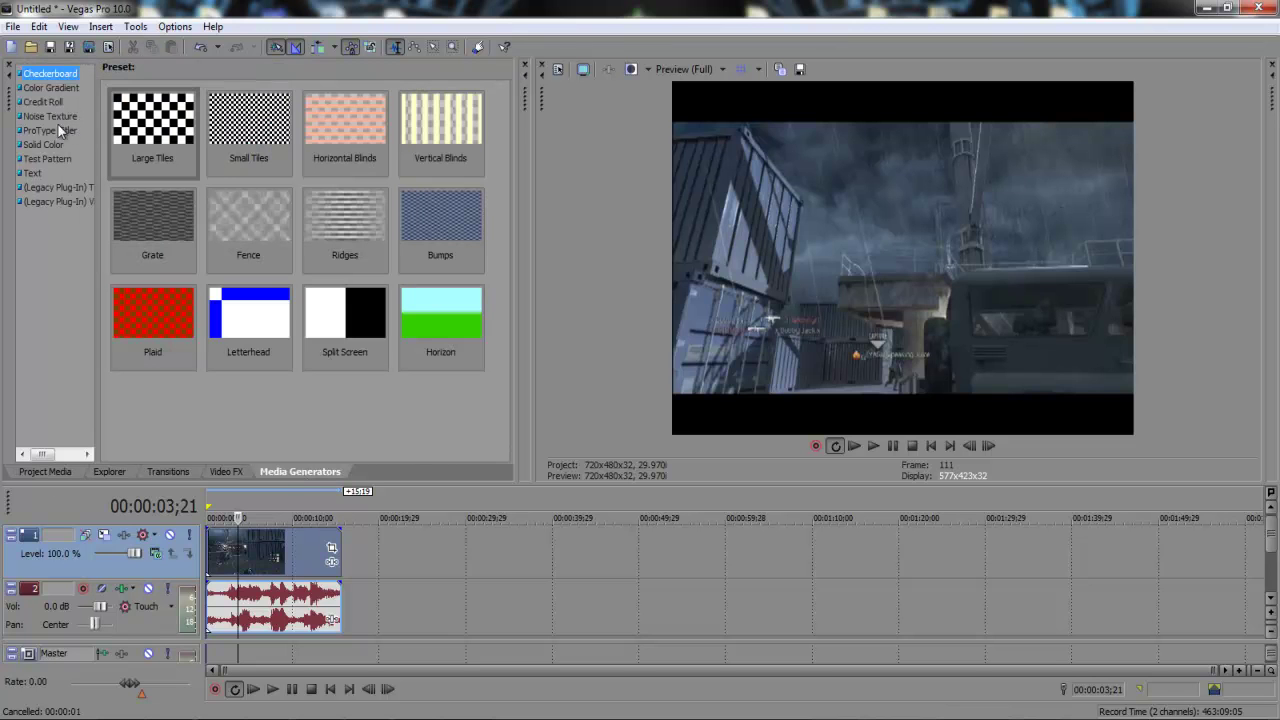
click(50, 88)
click(447, 131)
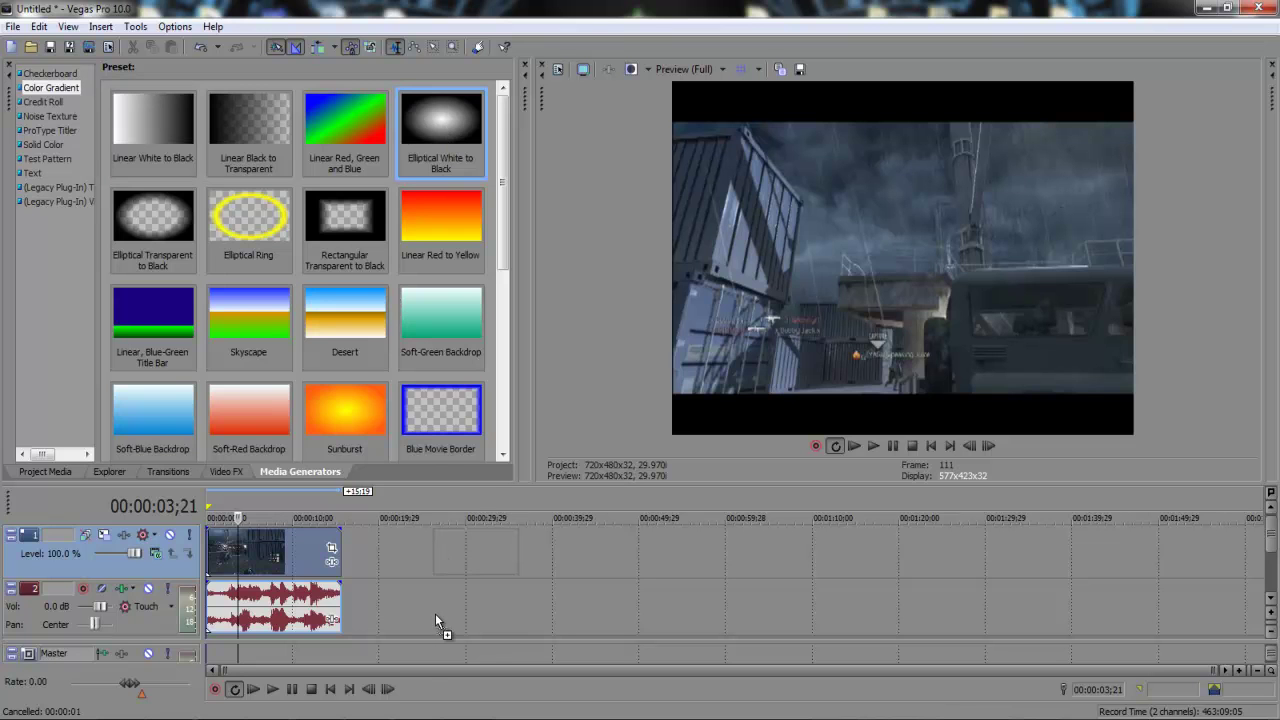
drag(435, 613, 436, 615)
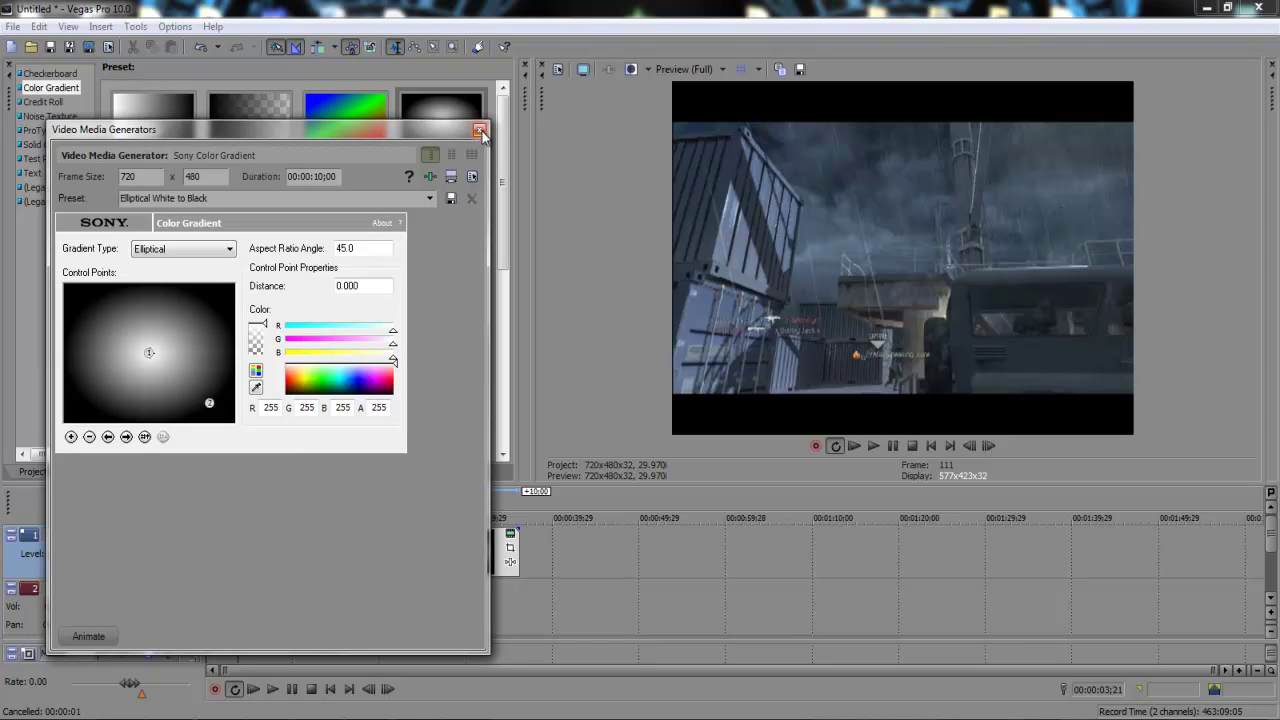
click(479, 131)
Move the gradient onto a new top video track and set its compositing mode to Screen.
right_click(29, 523)
click(18, 540)
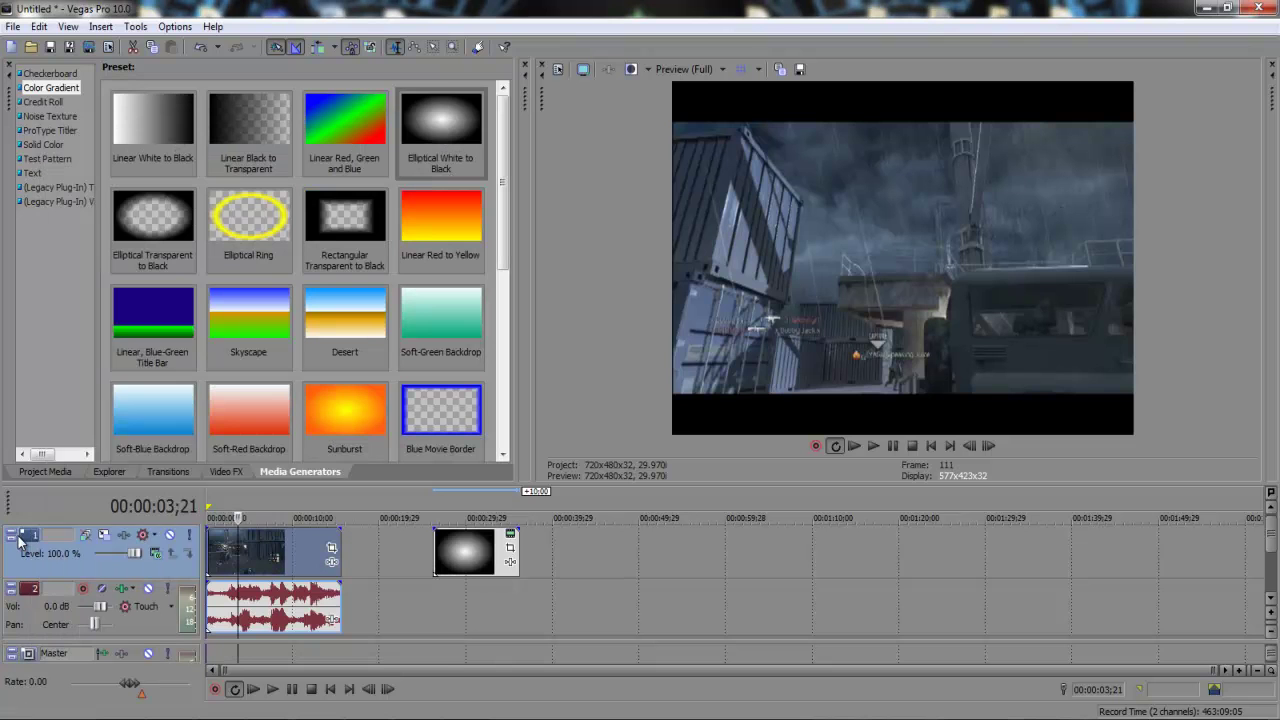
right_click(18, 537)
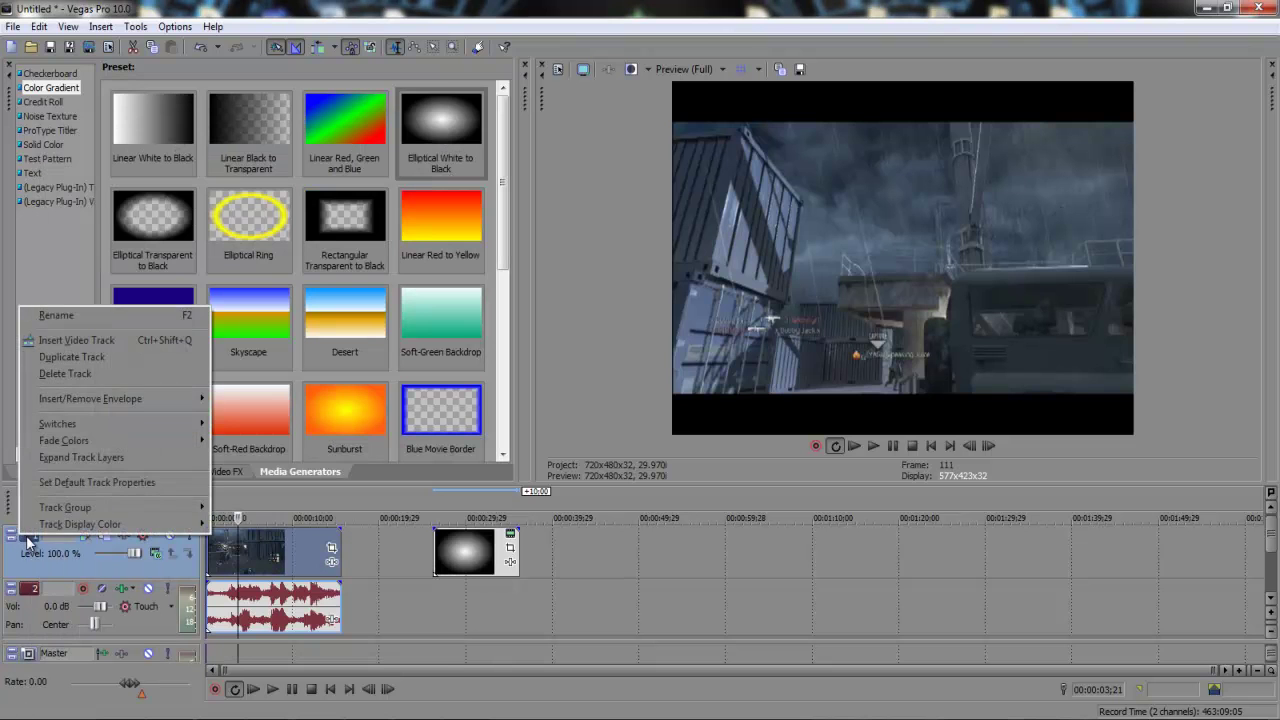
click(92, 342)
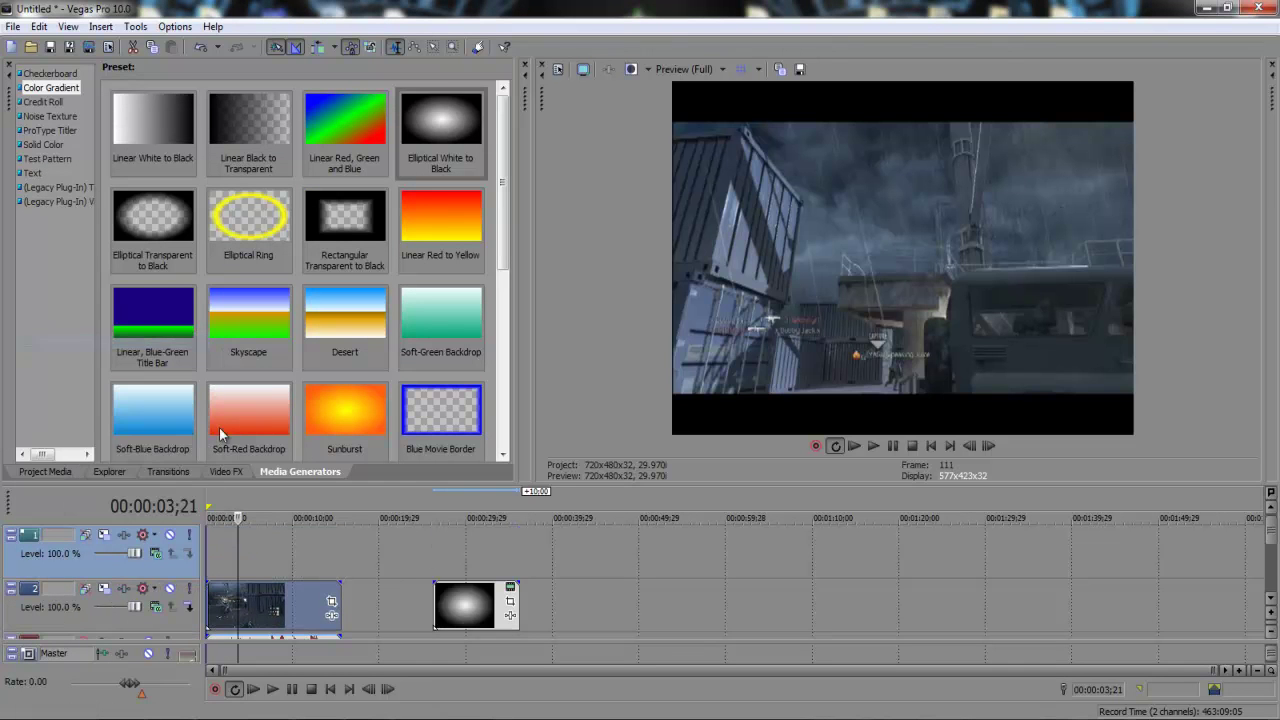
click(452, 592)
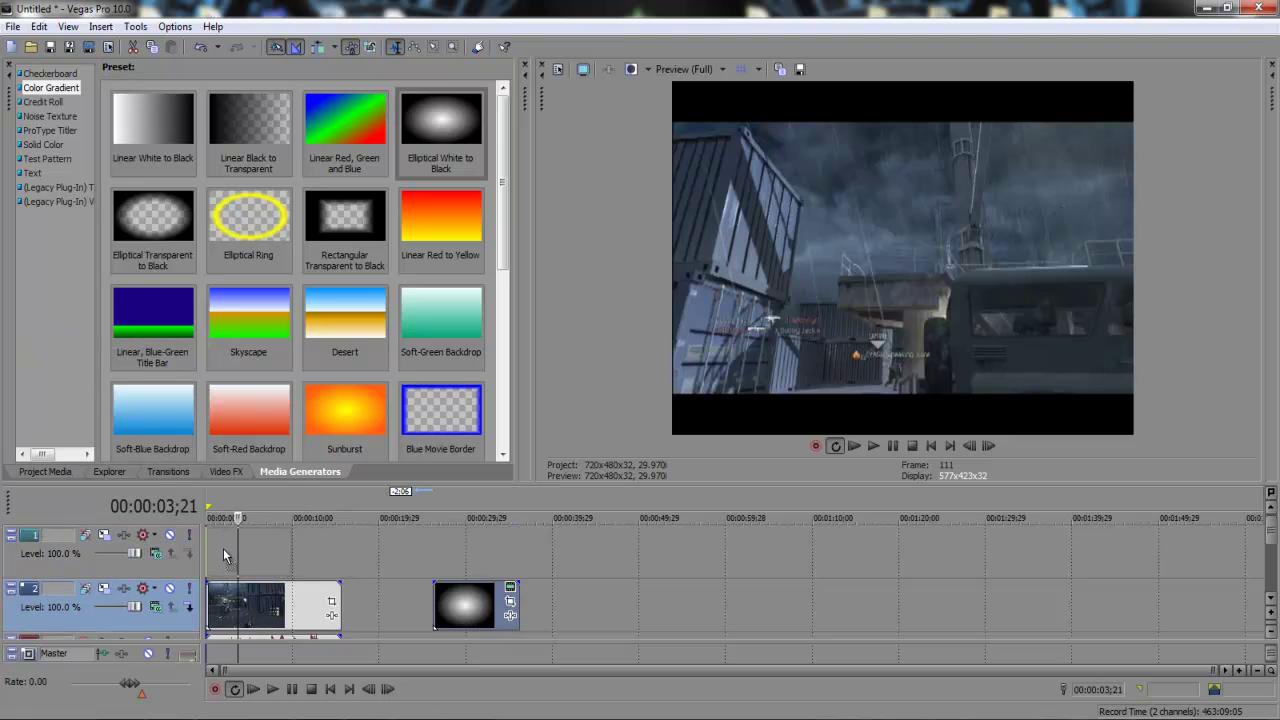
drag(452, 600, 228, 553)
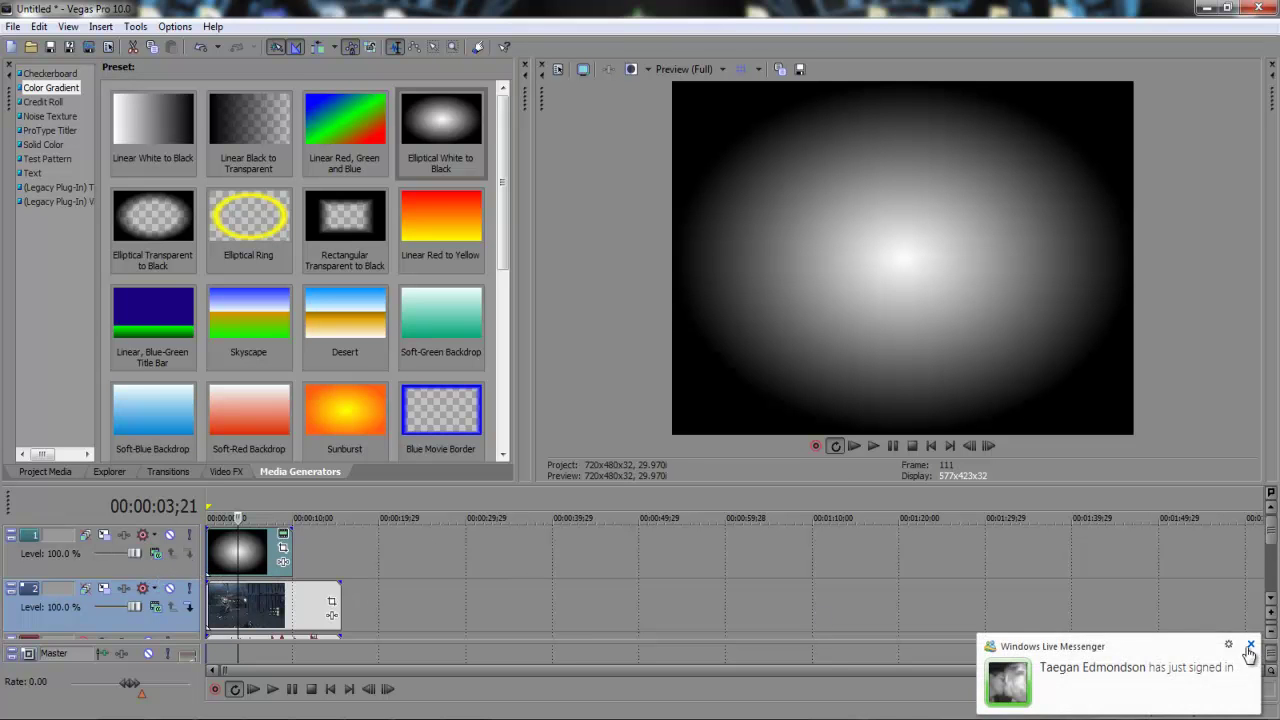
click(156, 553)
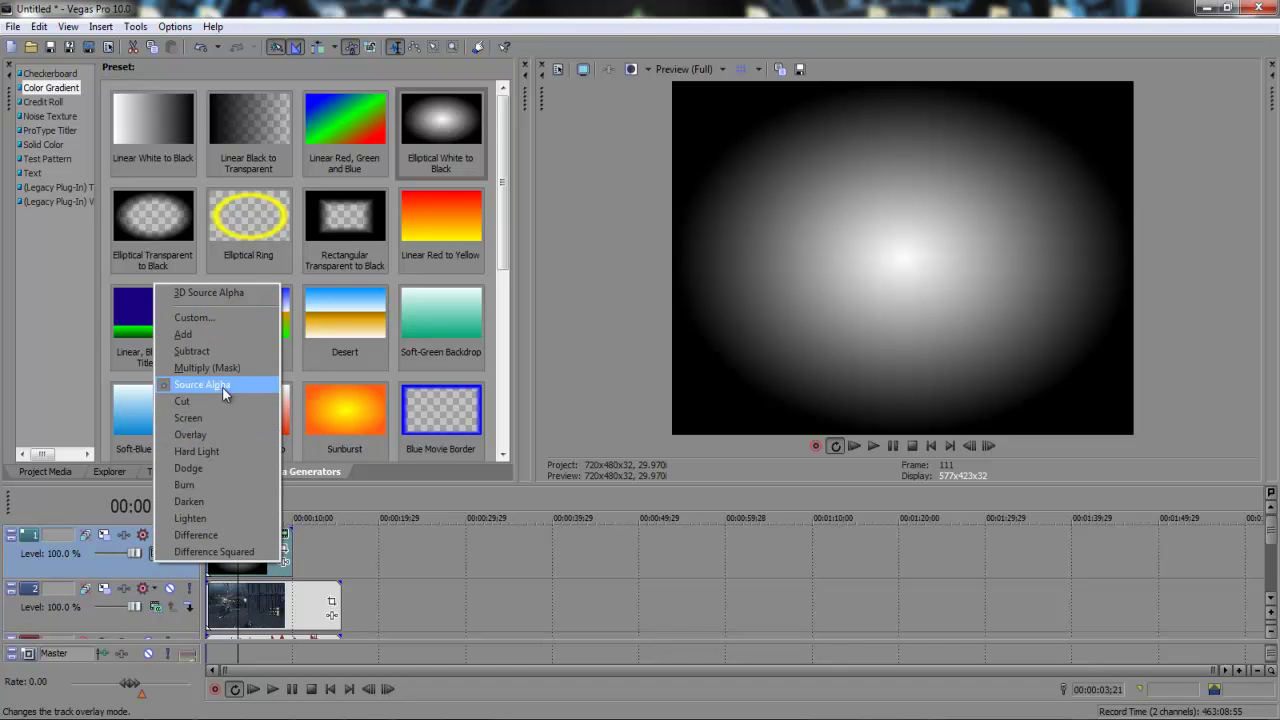
click(222, 426)
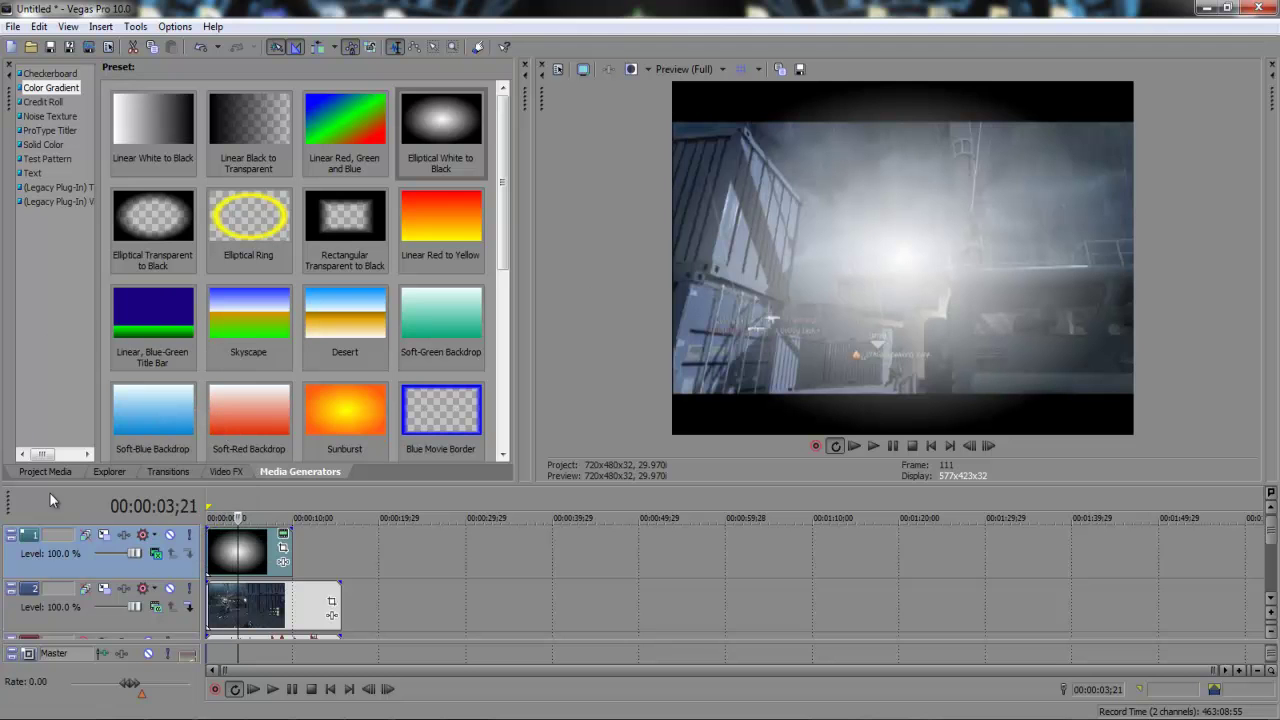
In Event Pan/Crop, enlarge the gradient's crop frame and shift the glow toward the top-right.
click(282, 552)
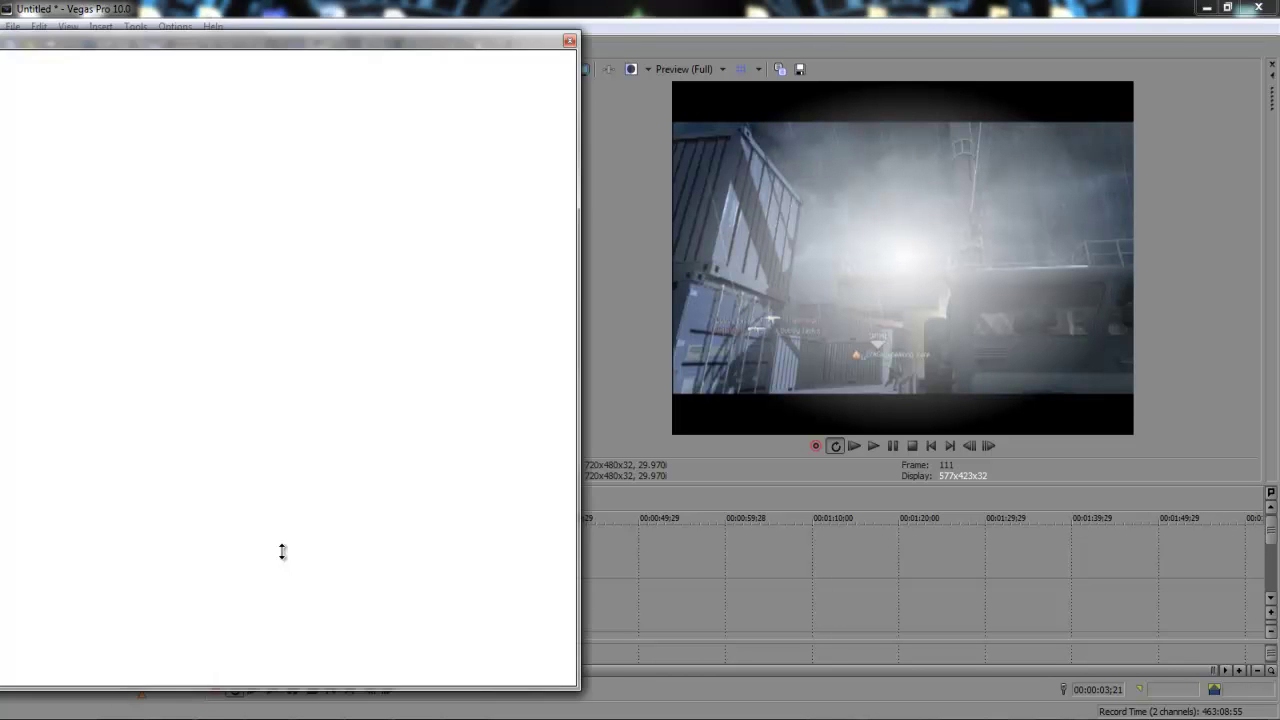
drag(277, 57, 591, 151)
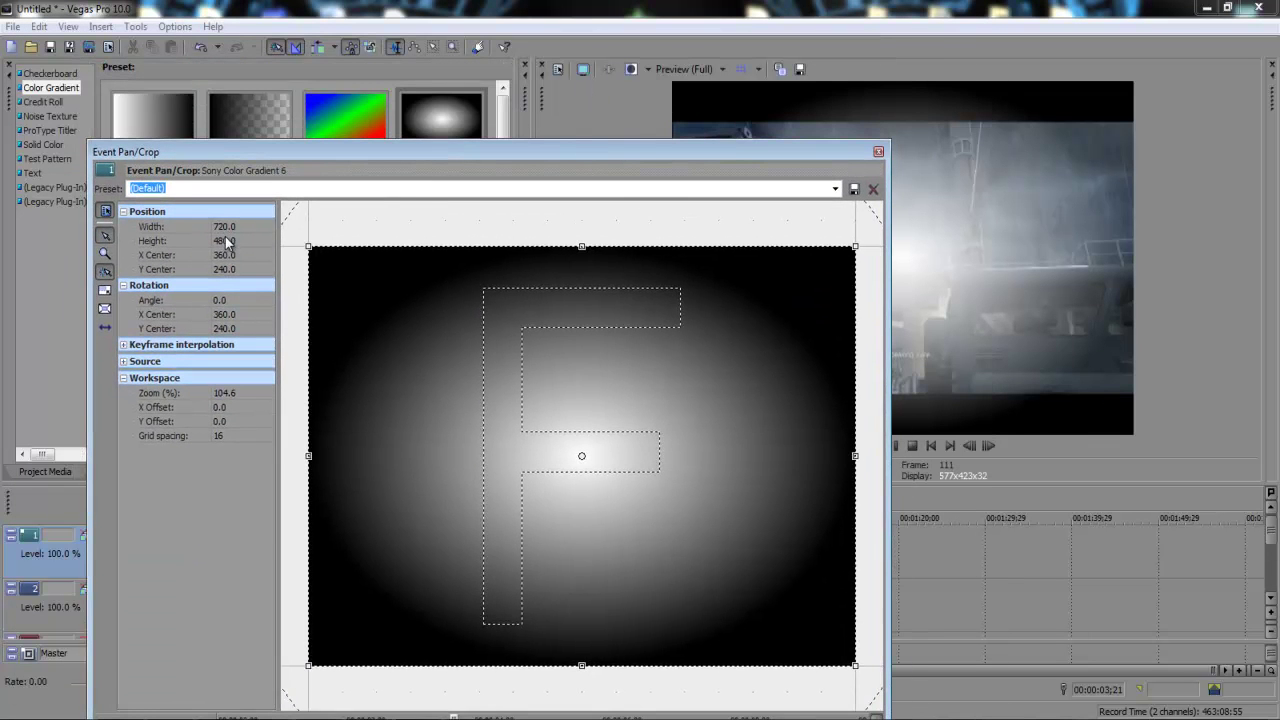
scroll(614, 366, down, 3)
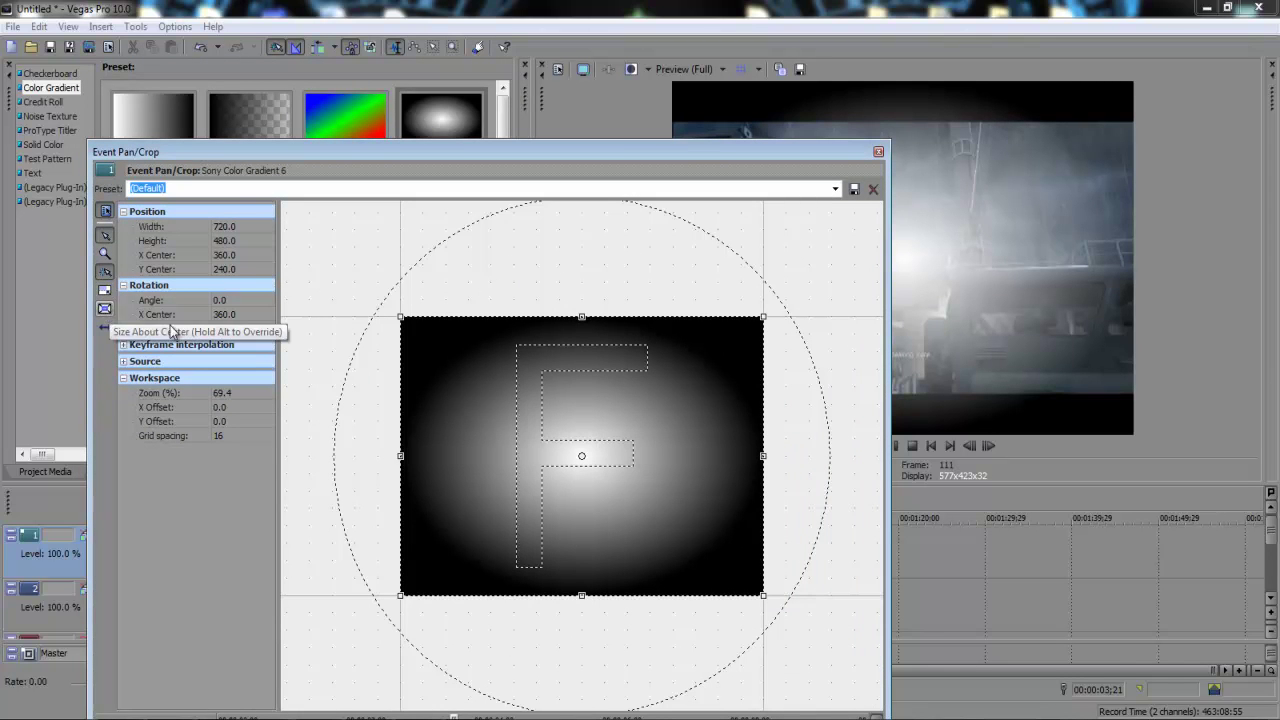
drag(522, 152, 332, 111)
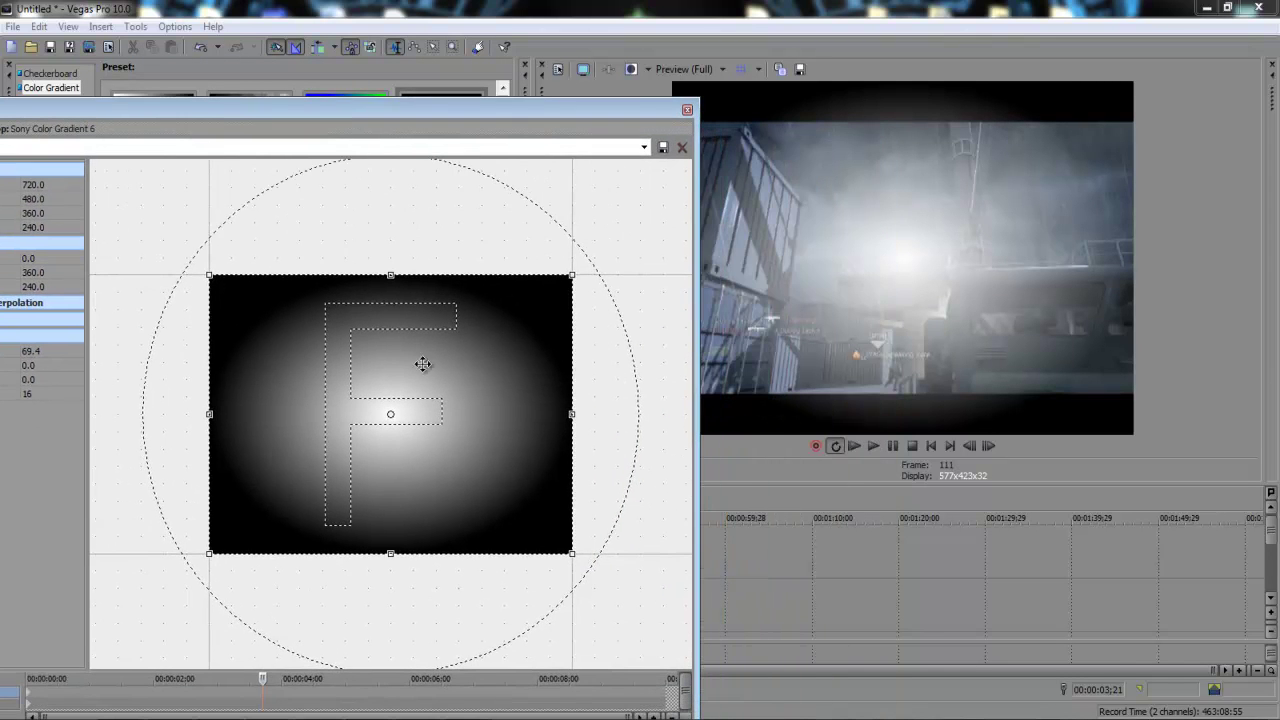
scroll(431, 371, down, 2)
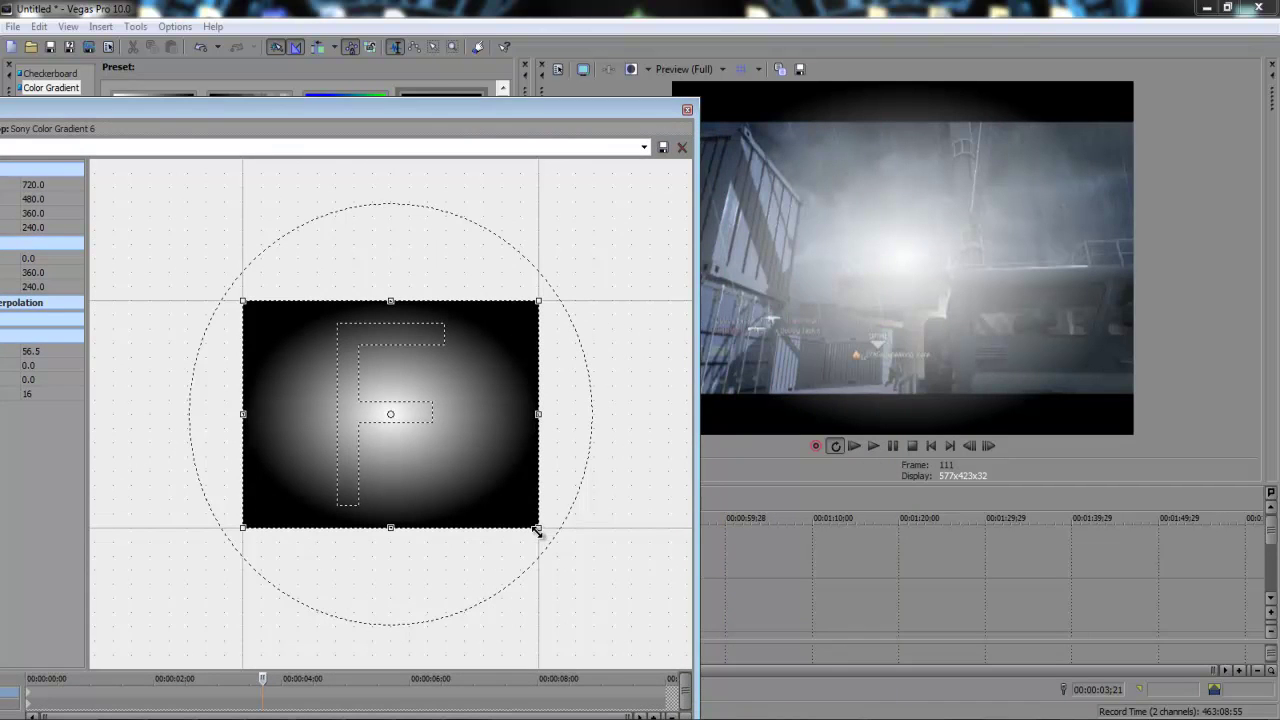
drag(538, 530, 658, 630)
drag(471, 417, 263, 423)
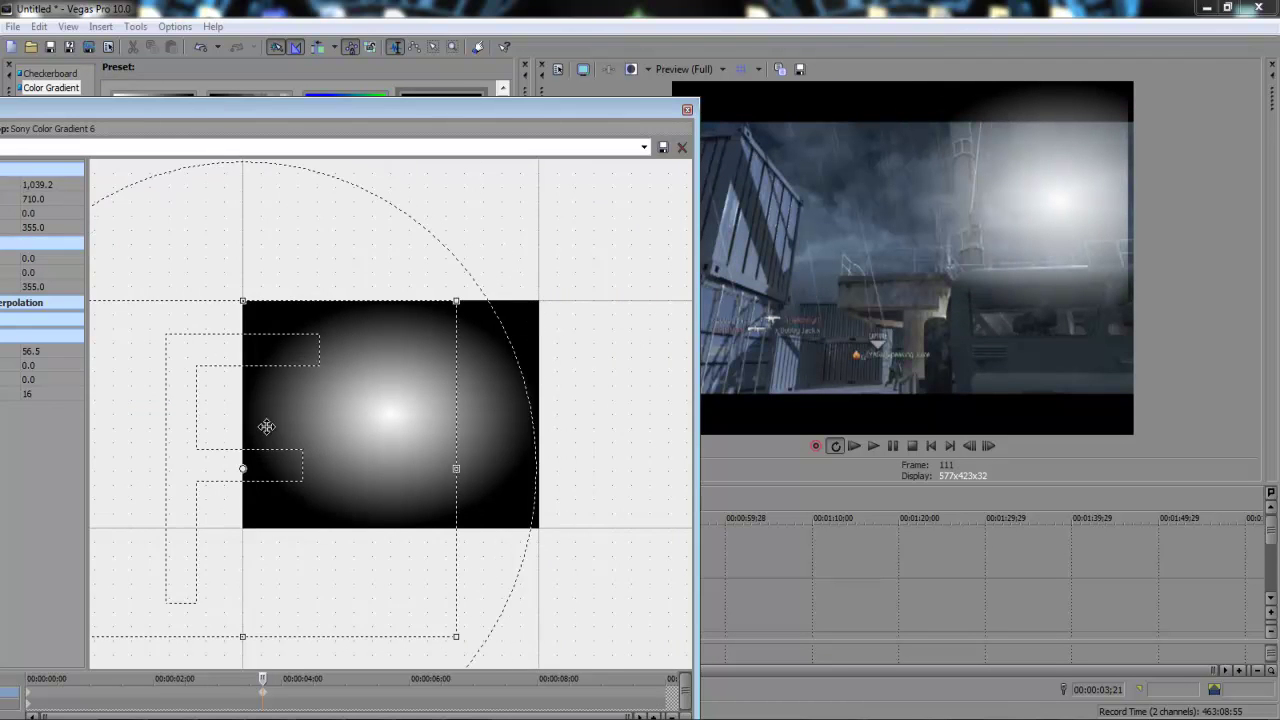
Fine-tune the crop frame edges so it is about 630 high and centred.
scroll(332, 453, down, 2)
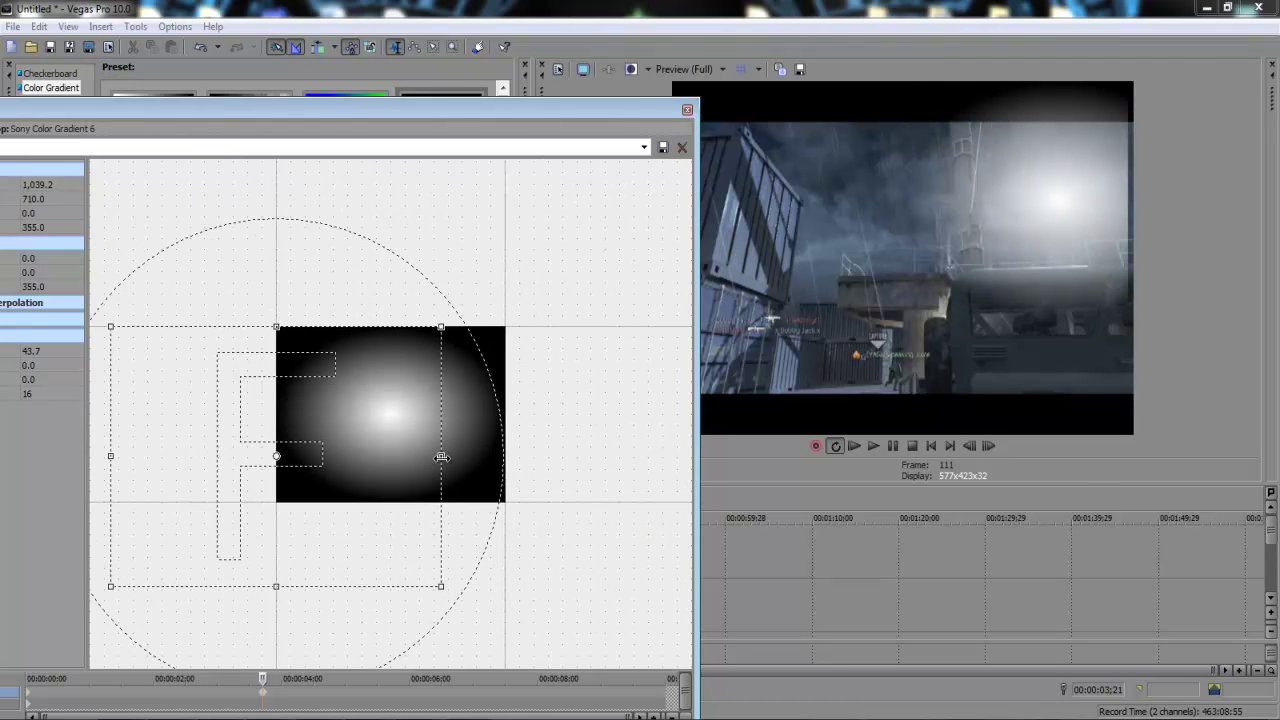
drag(441, 457, 466, 456)
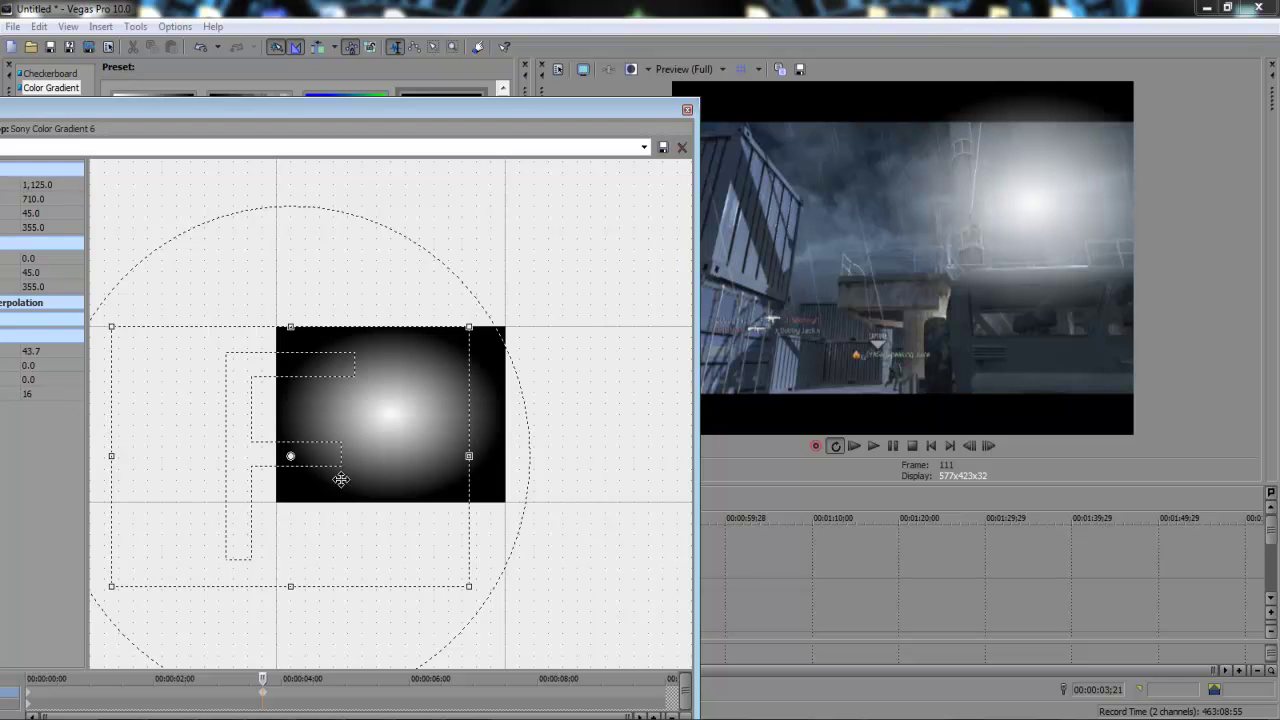
drag(289, 587, 288, 617)
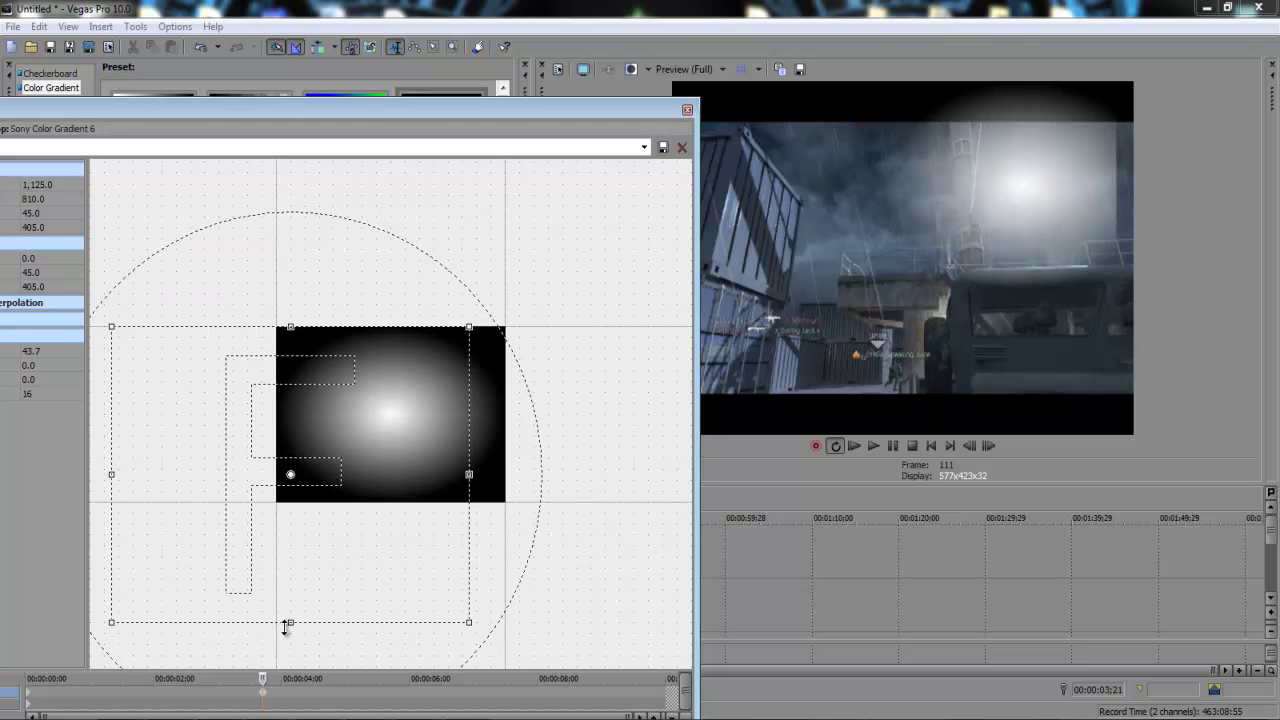
drag(380, 459, 324, 458)
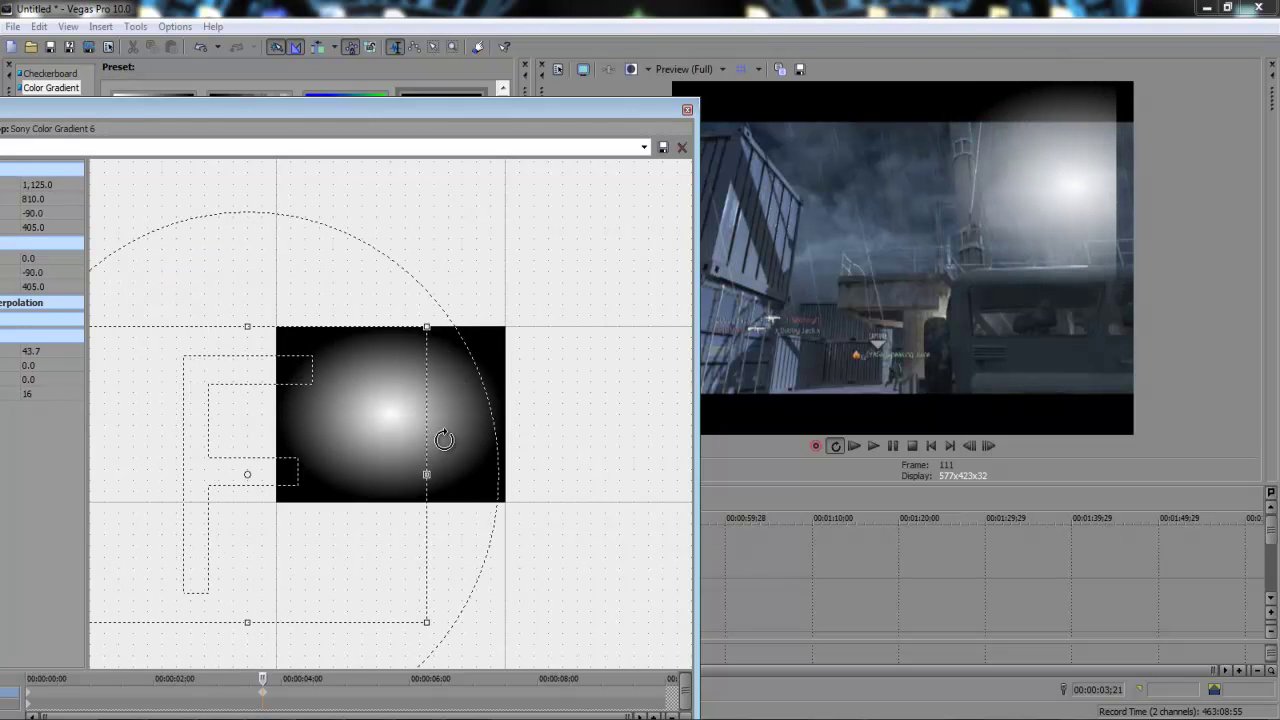
drag(412, 474, 462, 476)
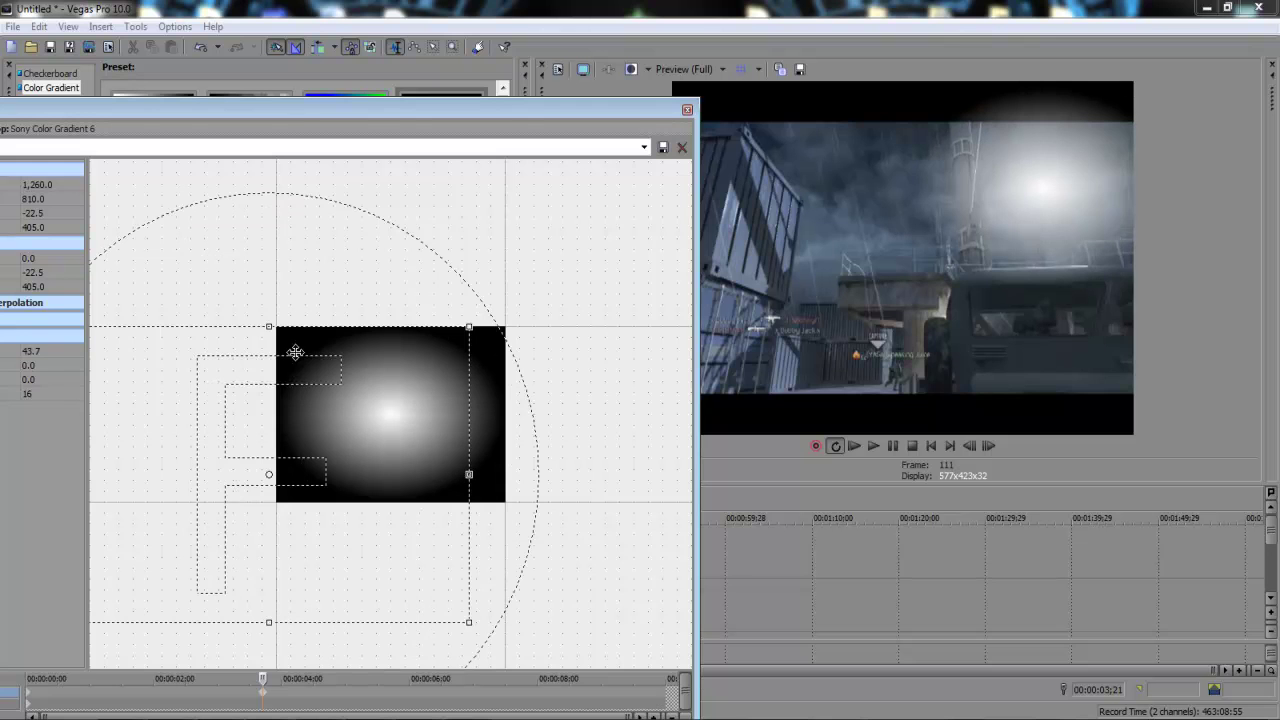
drag(269, 327, 266, 370)
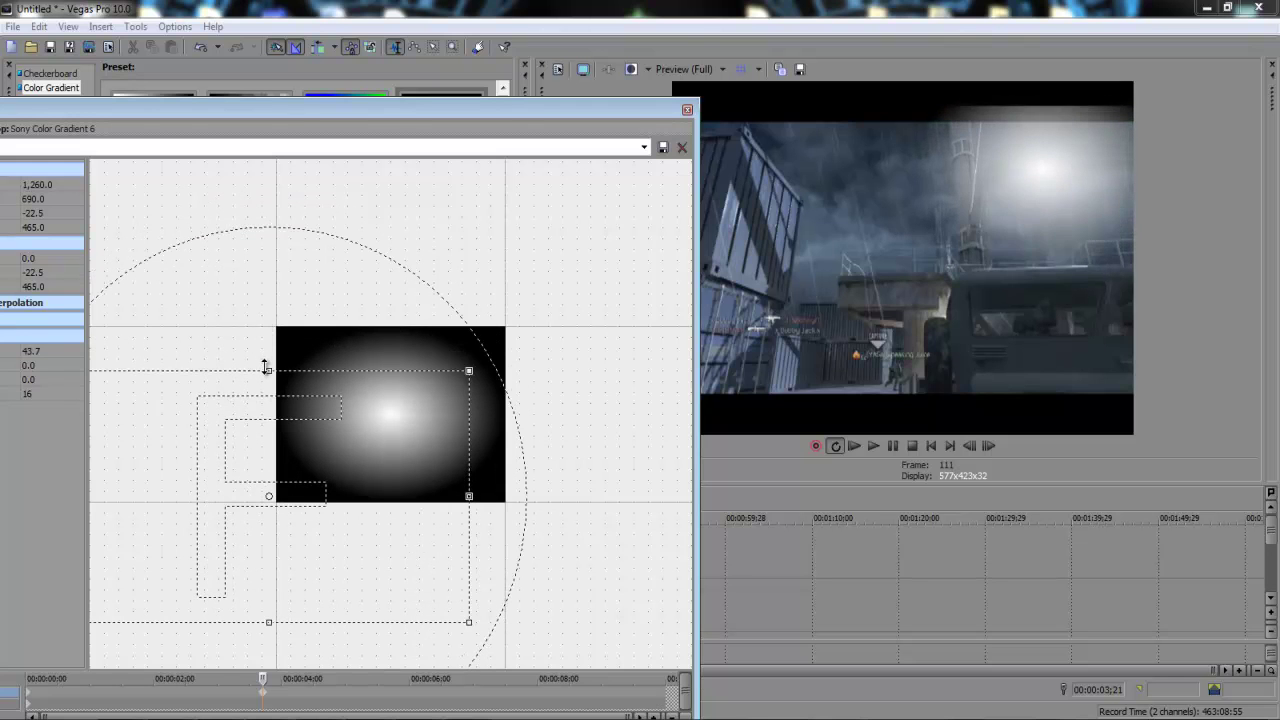
drag(288, 430, 295, 430)
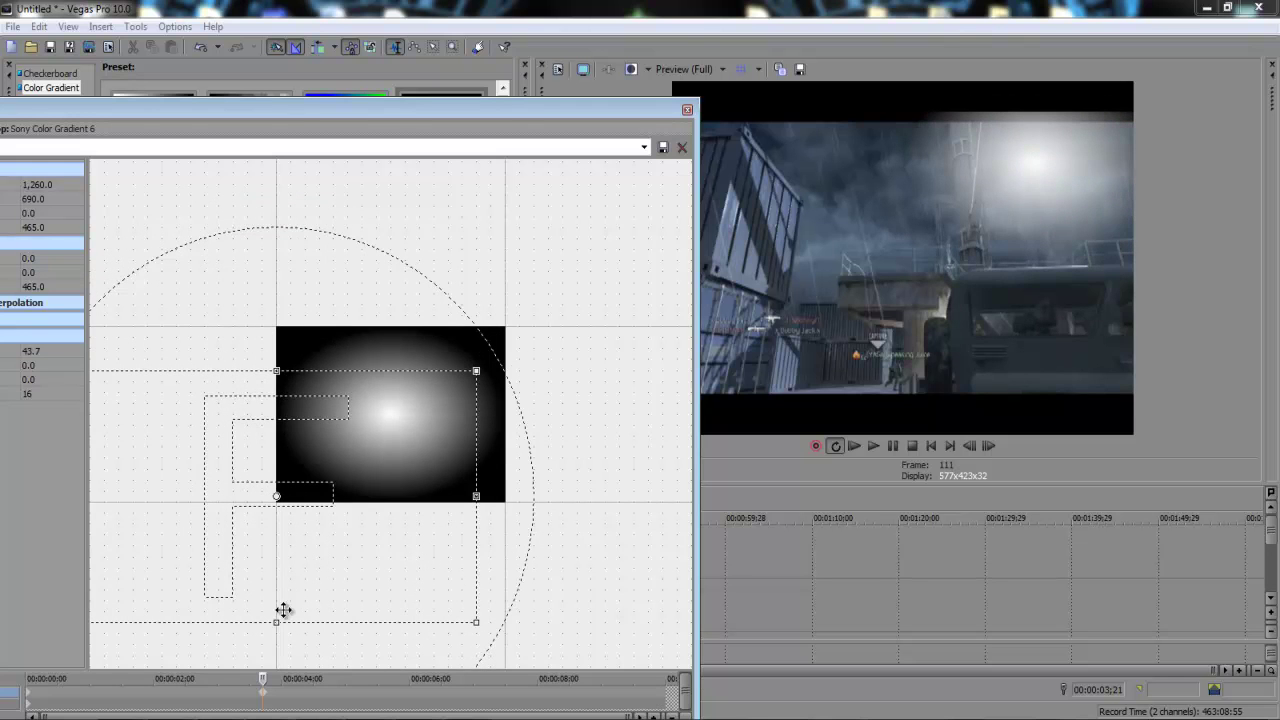
drag(277, 624, 278, 601)
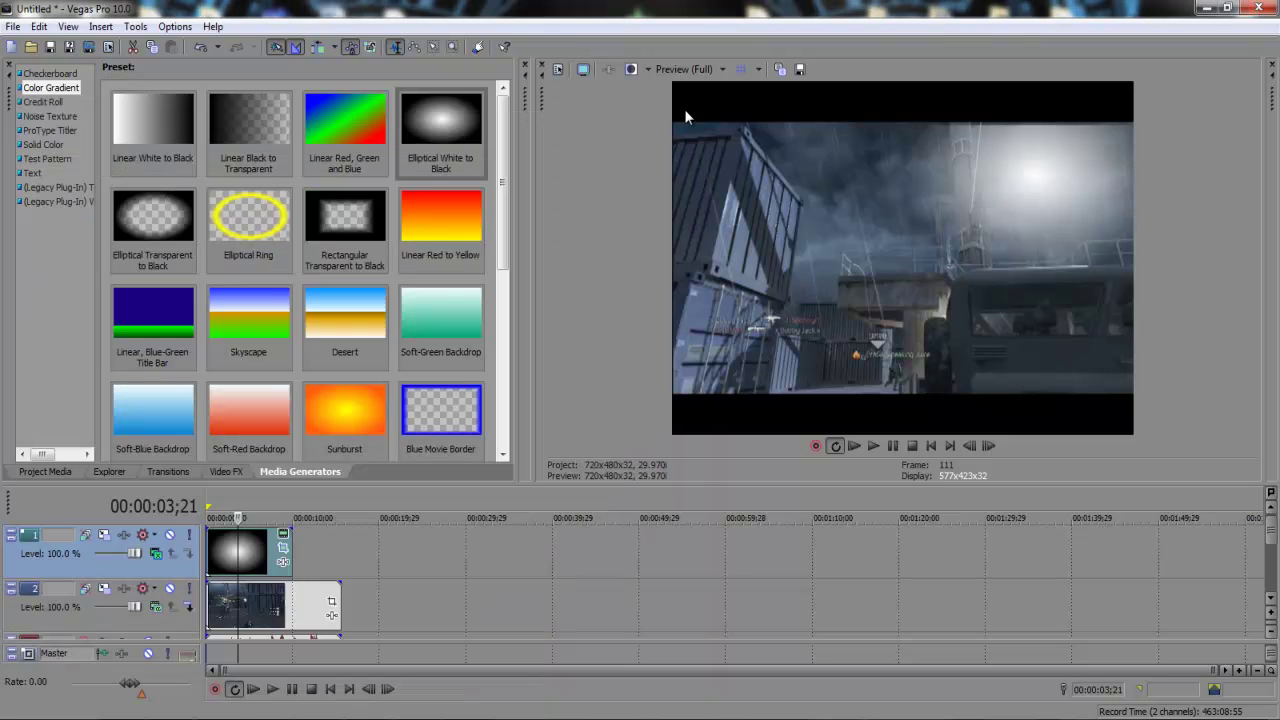
Change the gradient's control point 1 colour to deep blue (R 40, G 136, B 255).
click(686, 111)
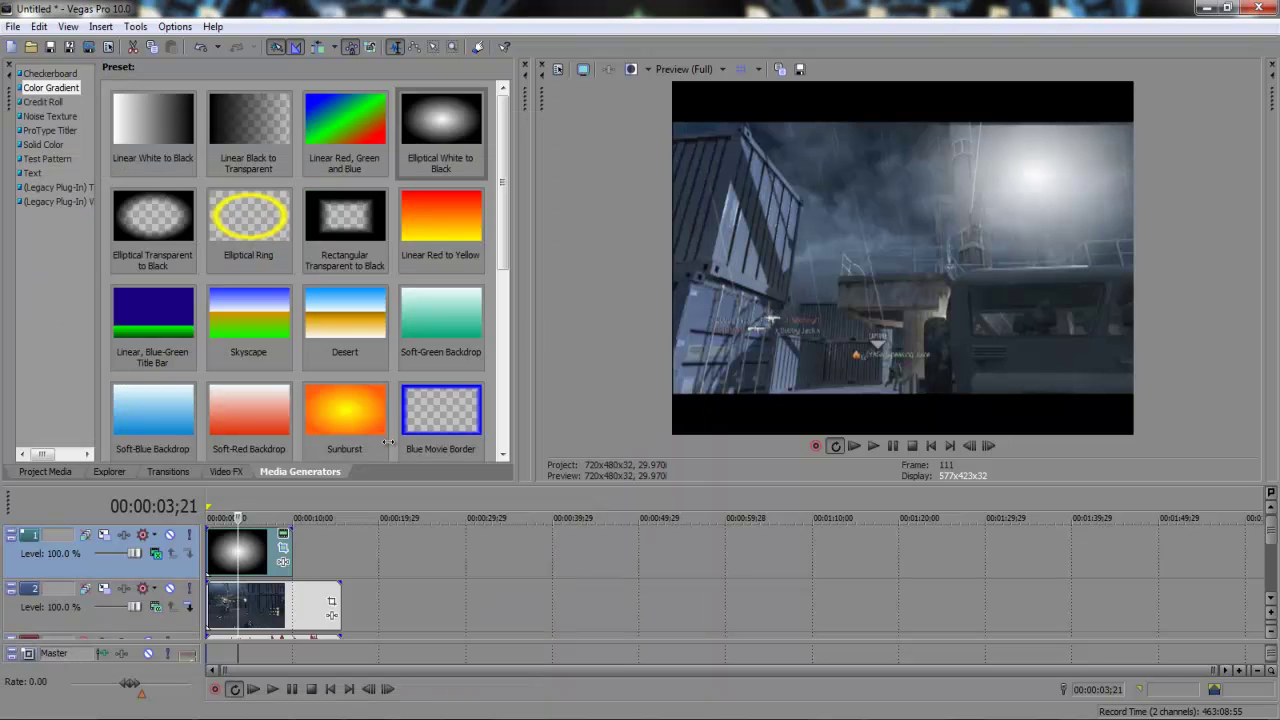
click(284, 536)
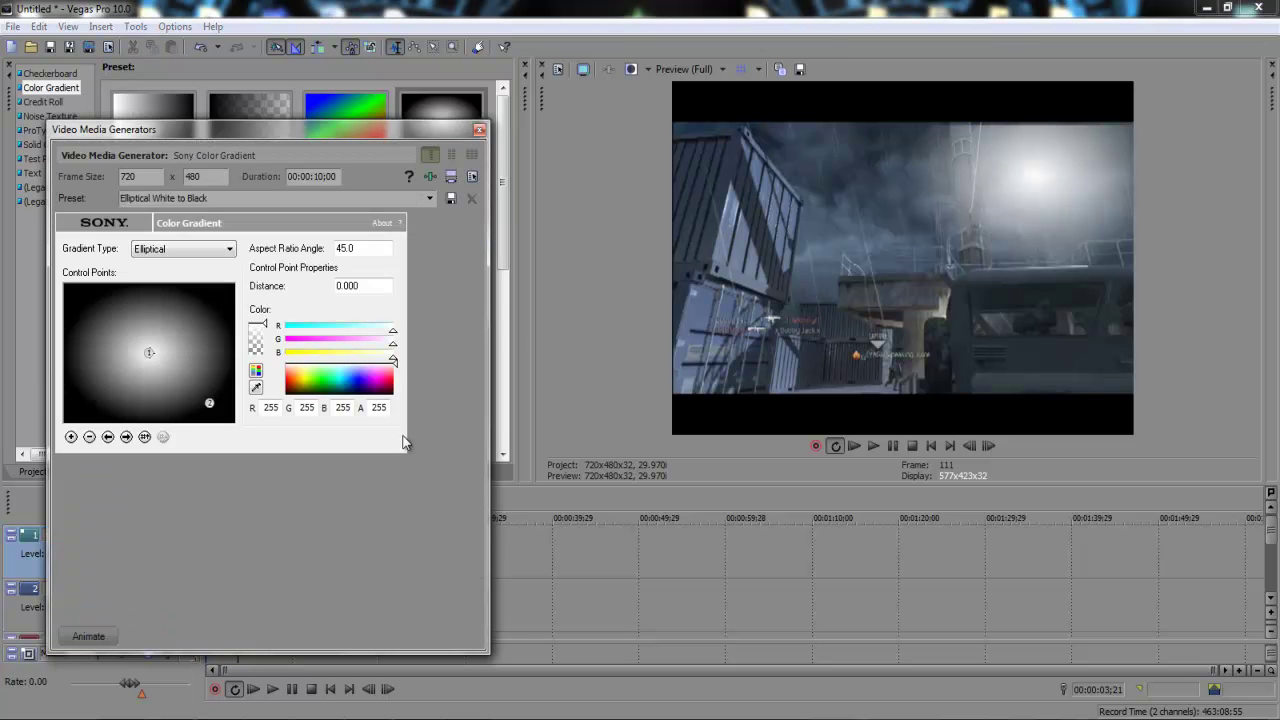
click(314, 383)
click(342, 373)
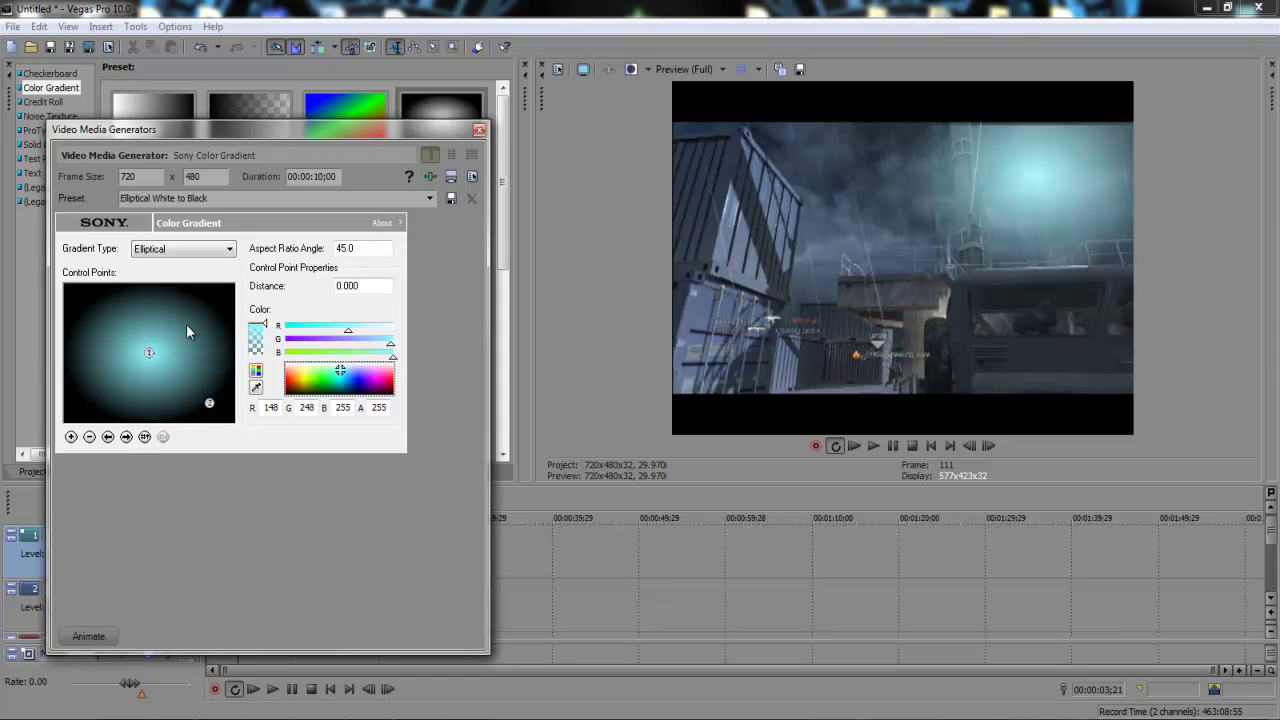
click(345, 377)
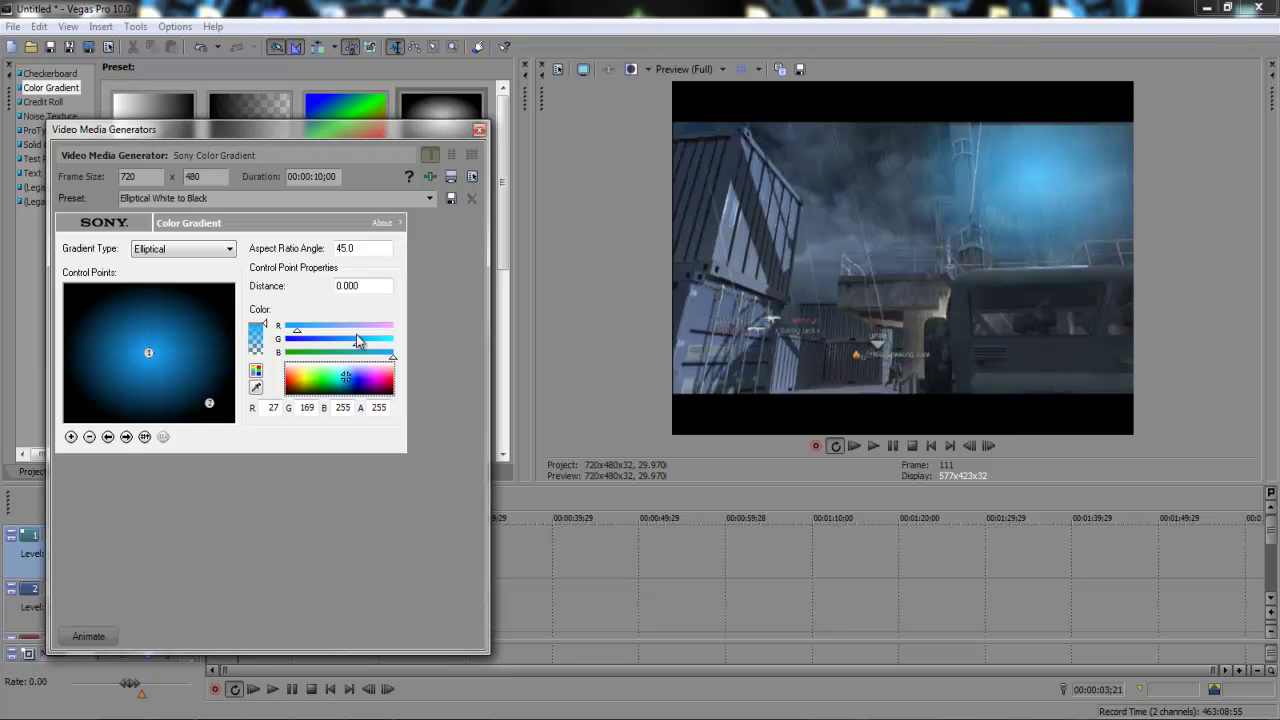
click(341, 376)
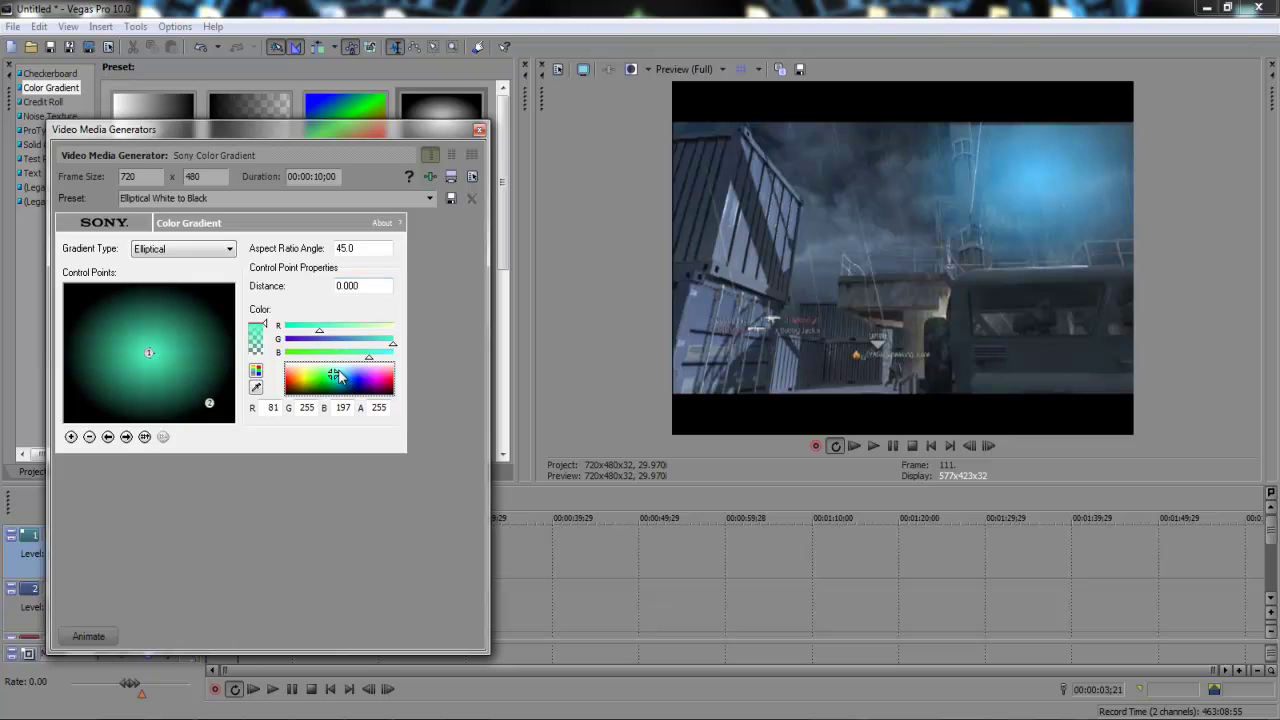
click(347, 369)
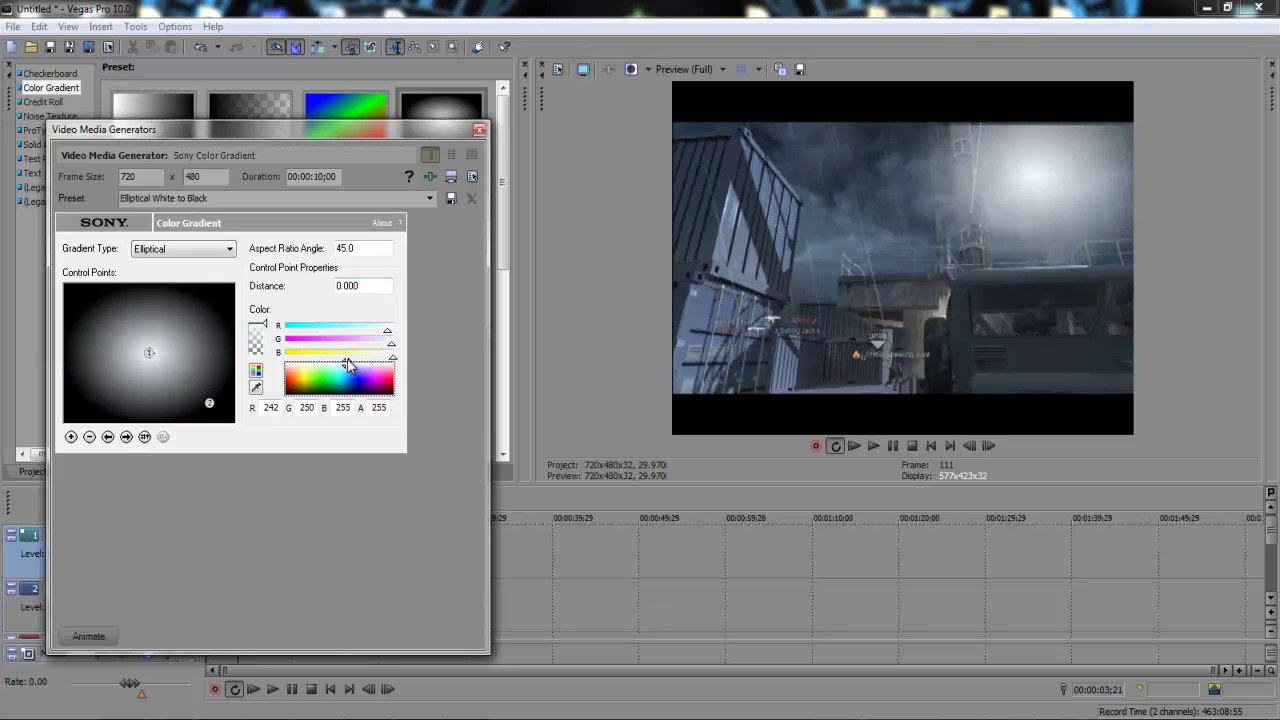
click(346, 373)
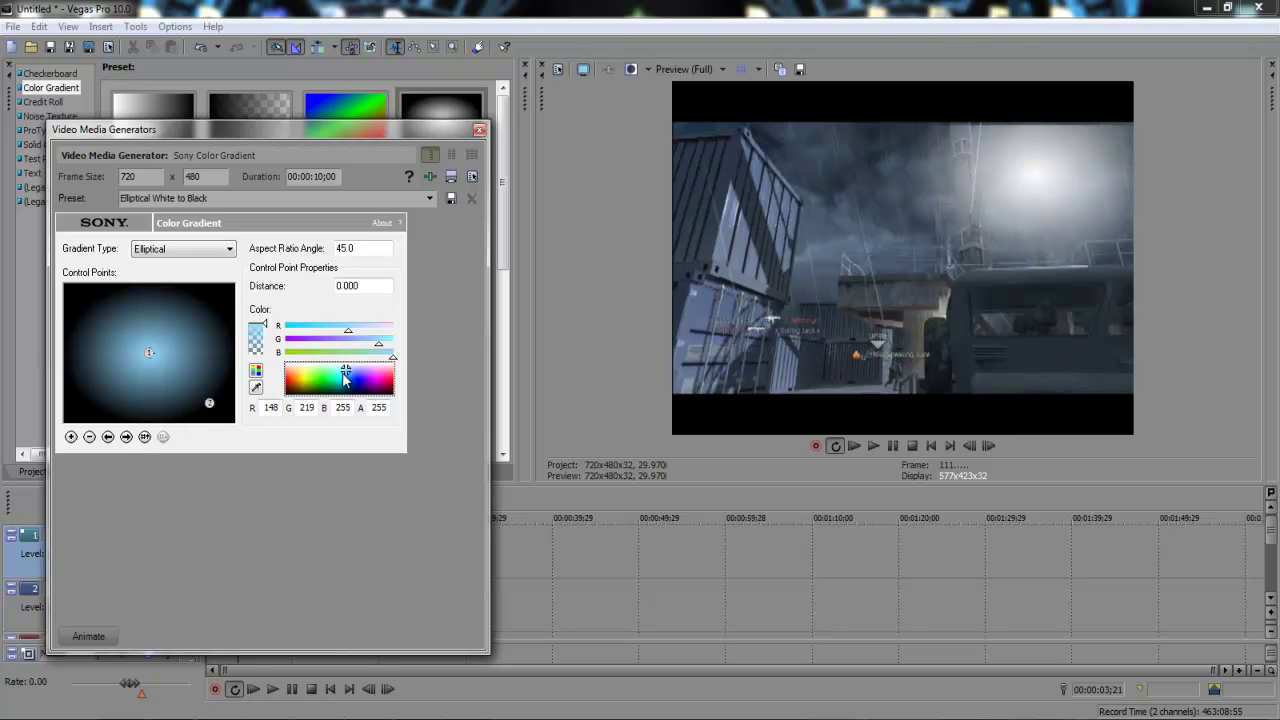
click(339, 378)
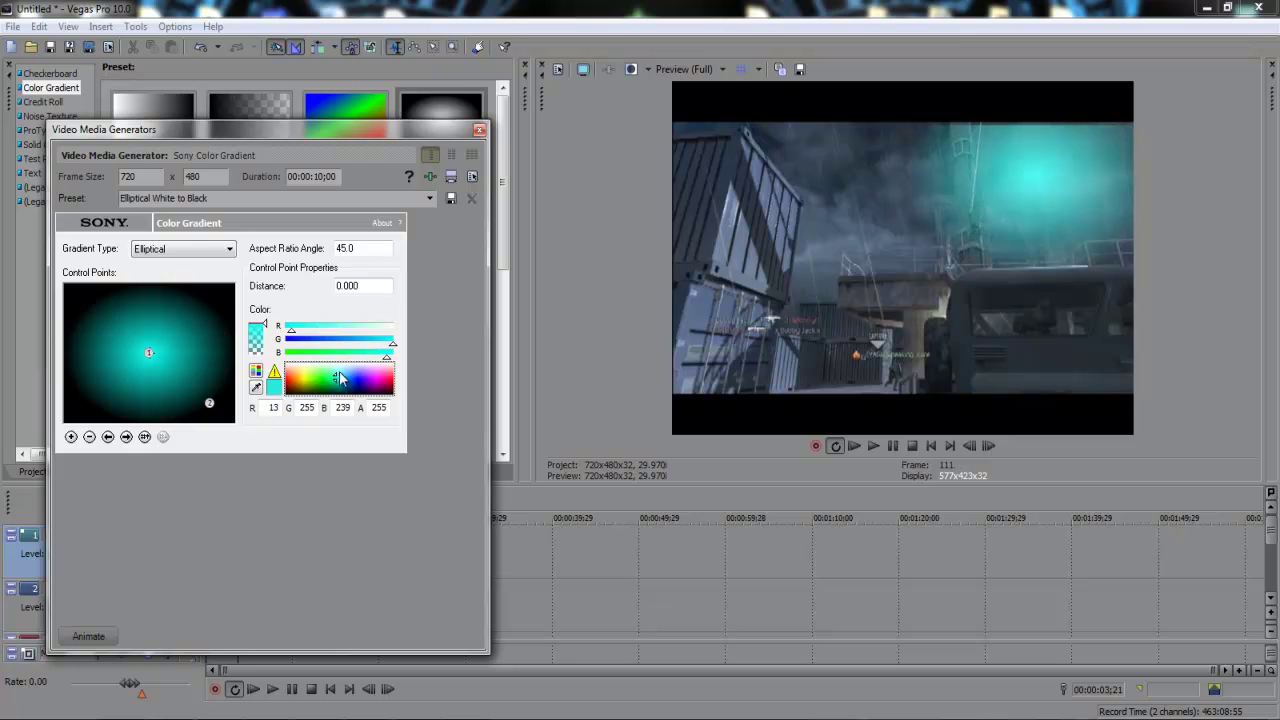
click(345, 371)
drag(345, 371, 348, 376)
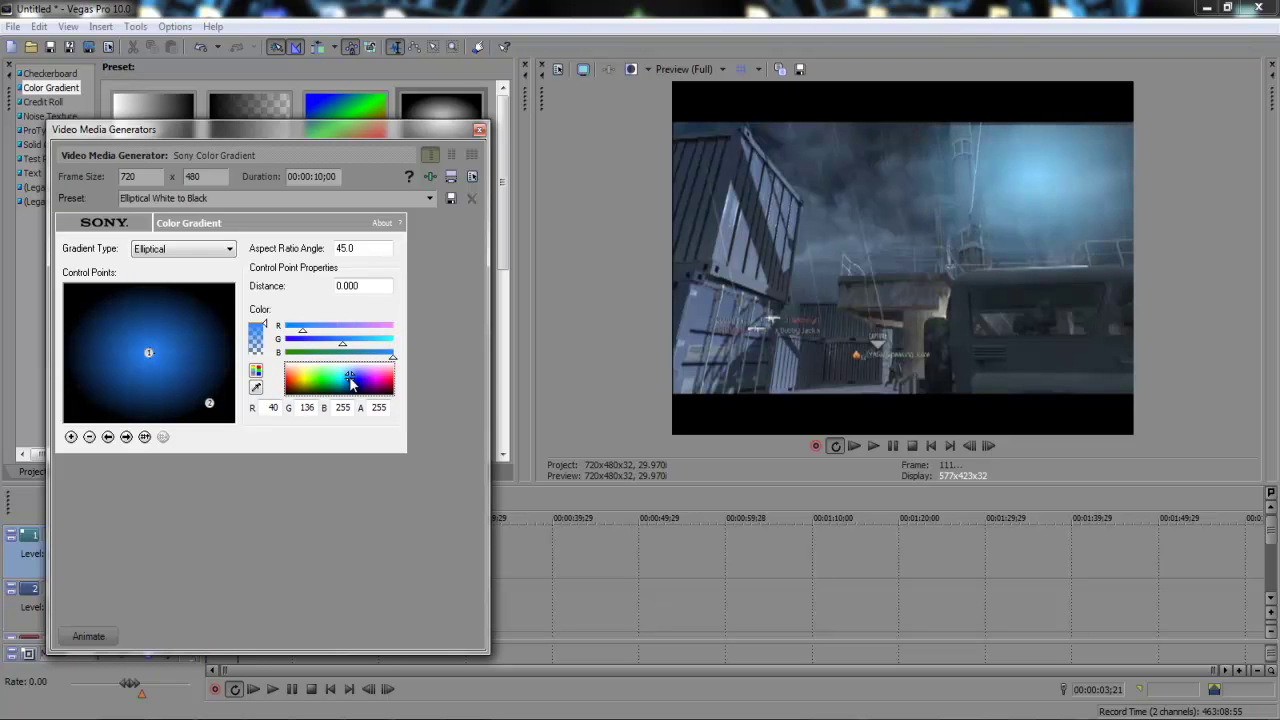
Reopen Event Pan/Crop for the glow and position it clear of the preview.
click(479, 131)
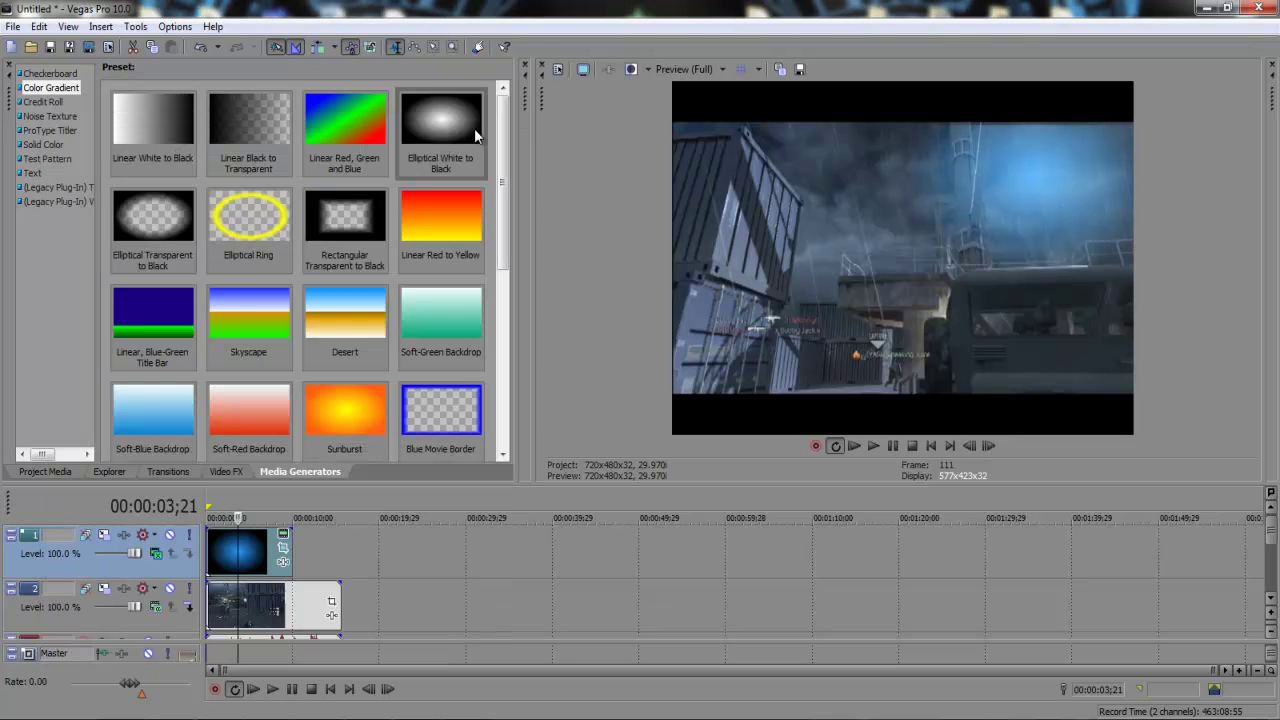
click(284, 549)
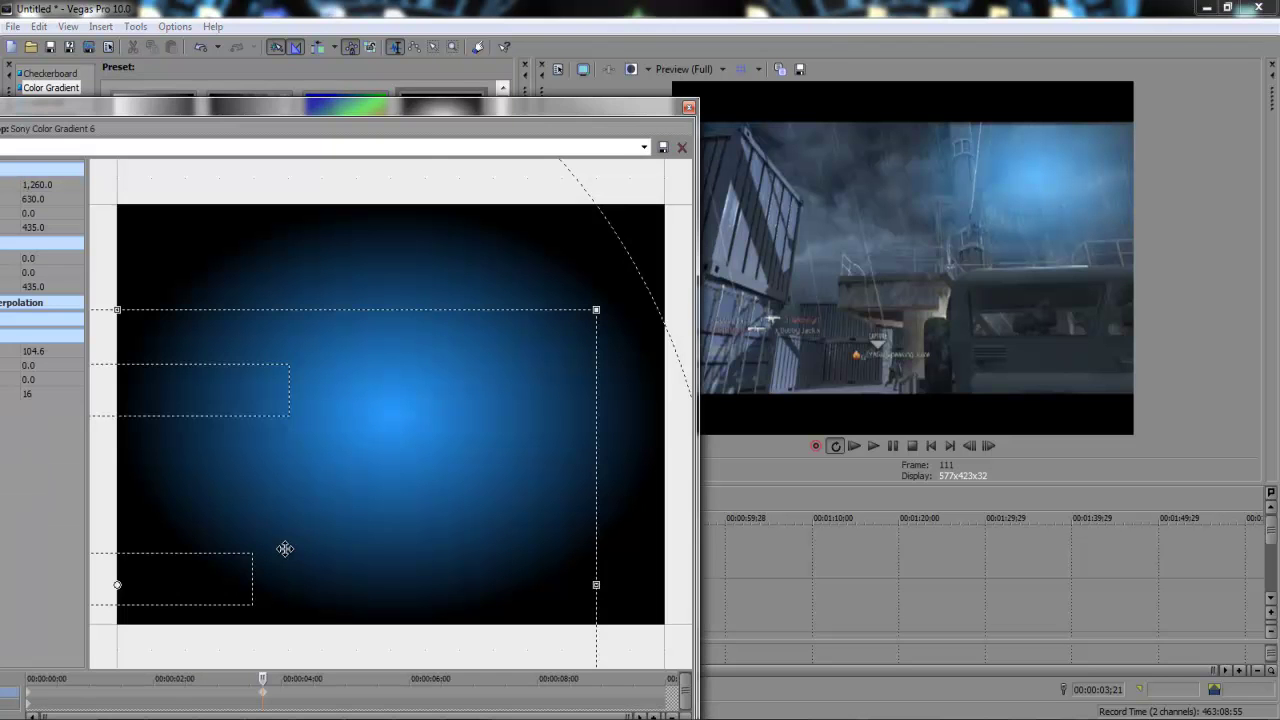
drag(443, 124, 320, 104)
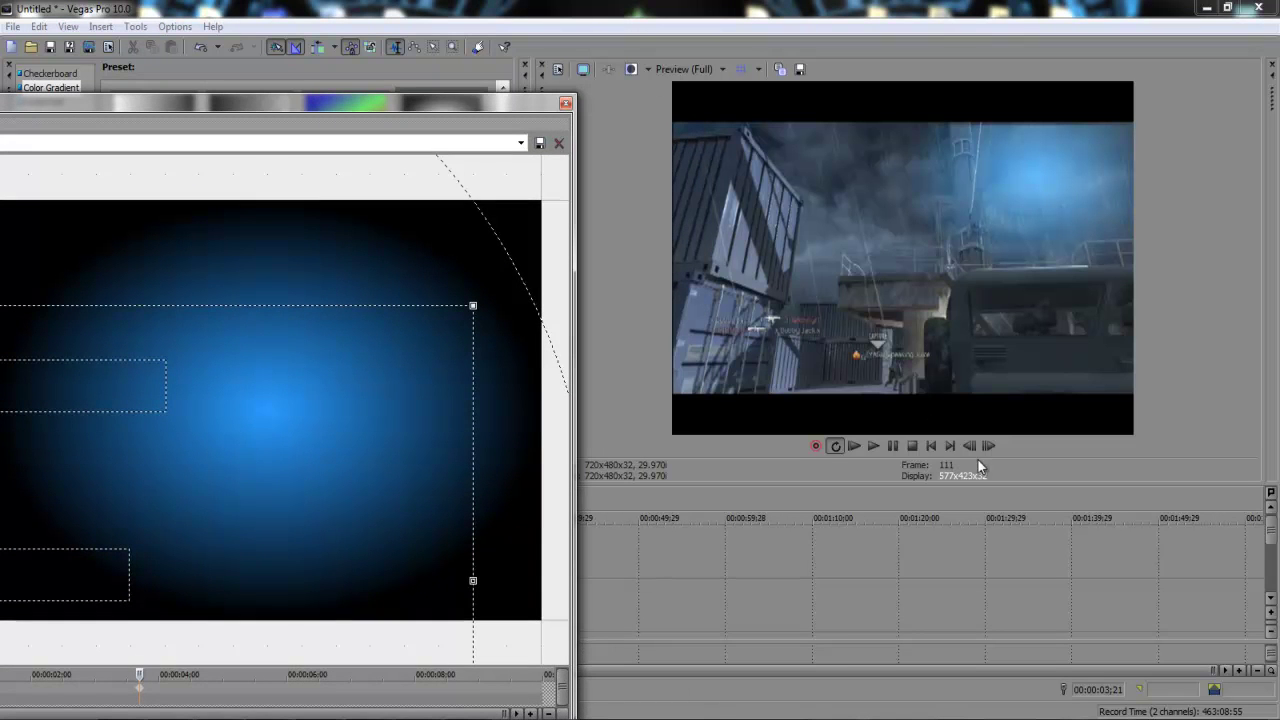
drag(222, 93, 526, 47)
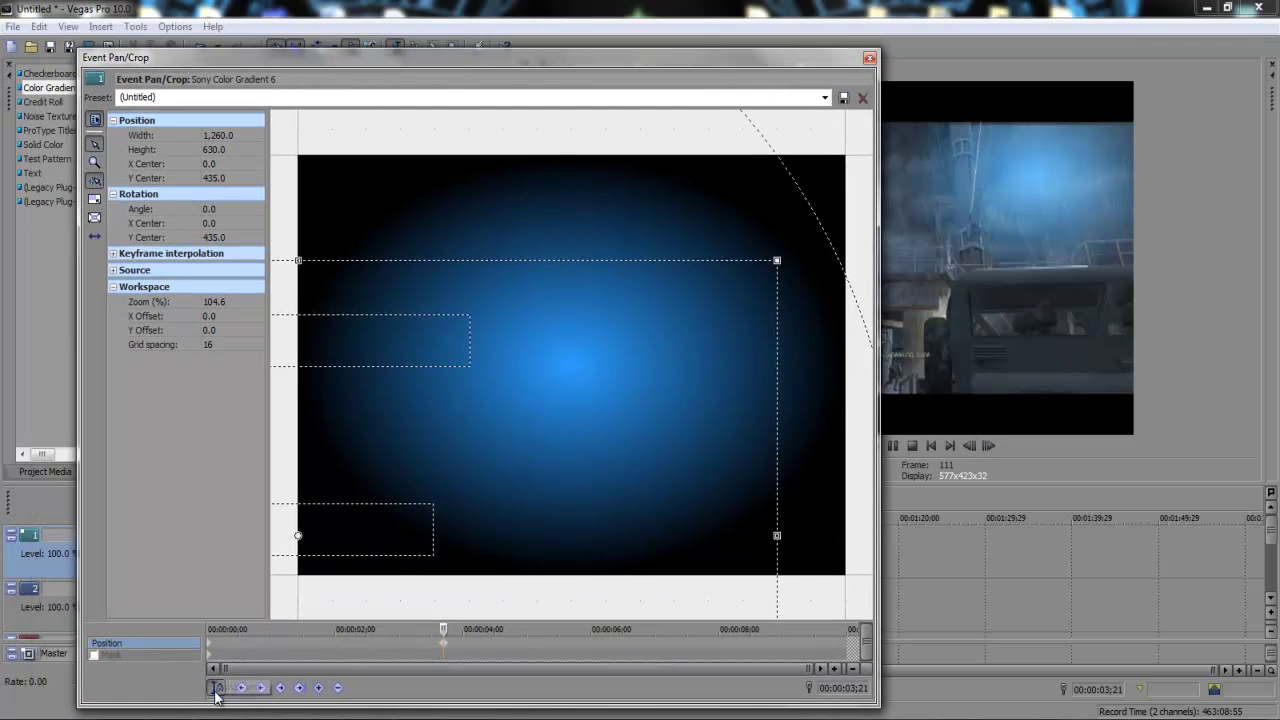
drag(537, 62, 314, 42)
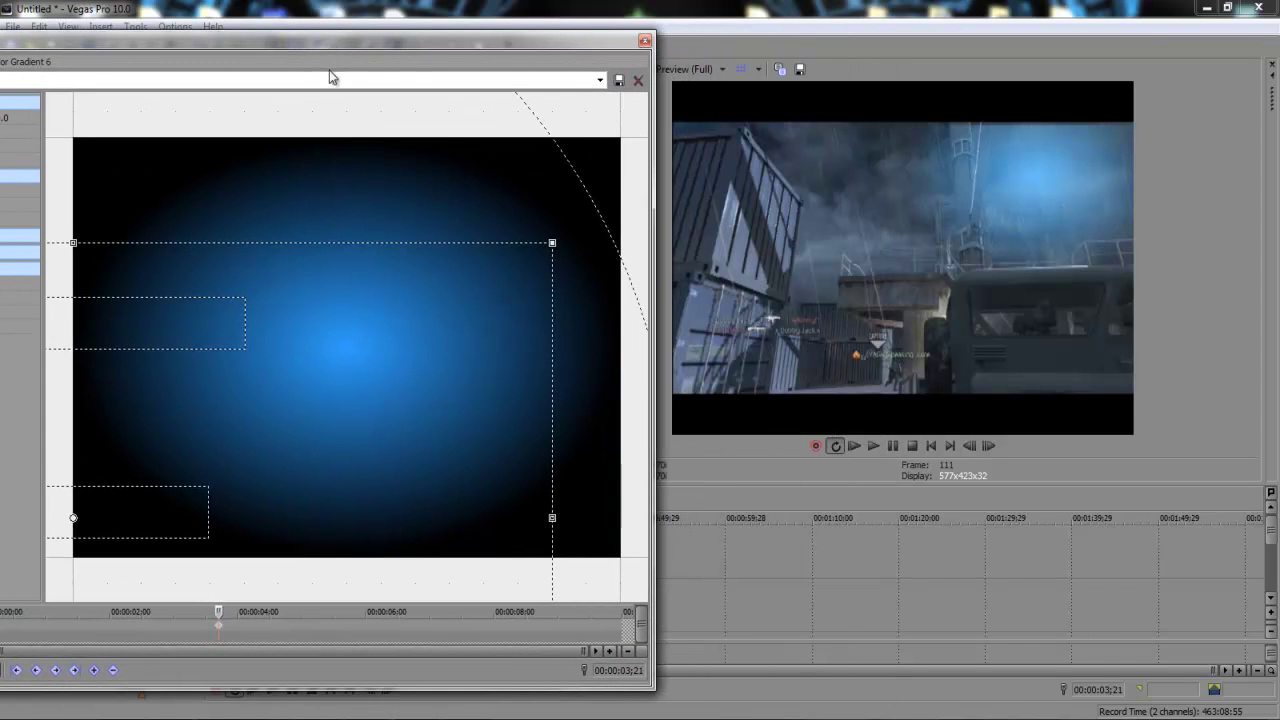
Step forward to frame 122 and shift the crop frame left, creating a keyframe.
click(988, 447)
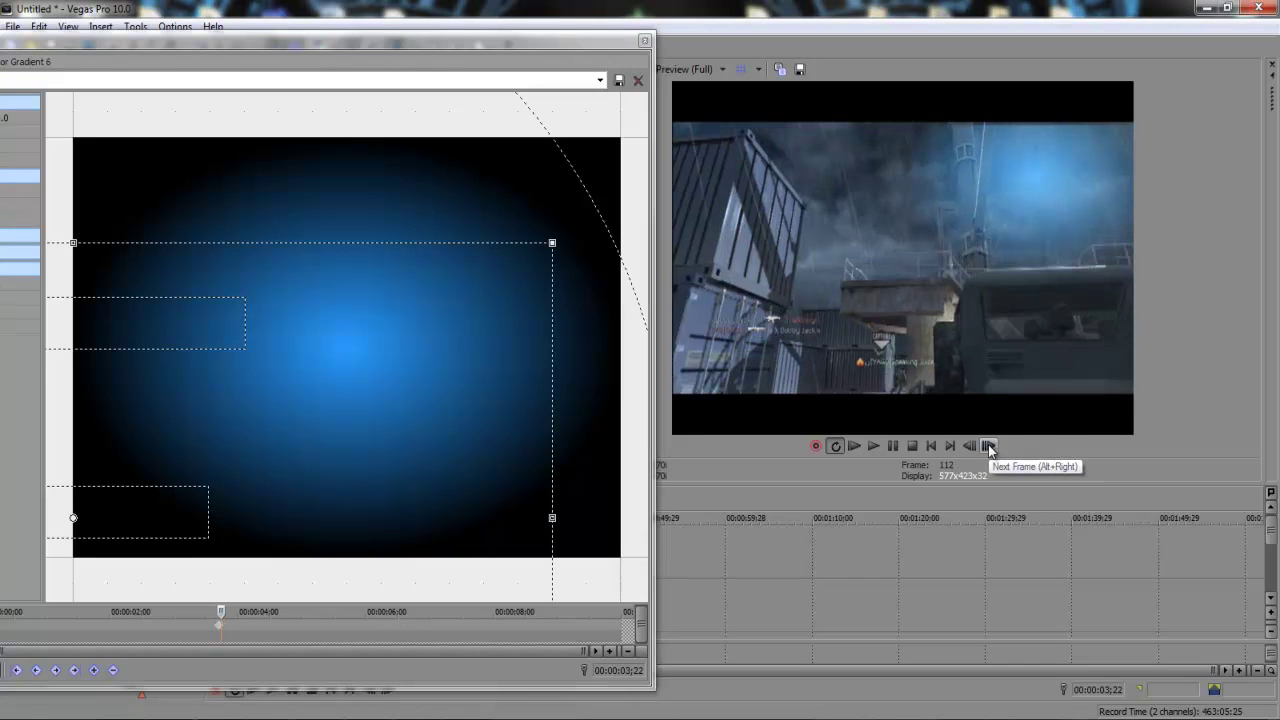
click(988, 447)
click(988, 447)
click(988, 447)
click(988, 447)
click(988, 447)
click(988, 447)
click(988, 447)
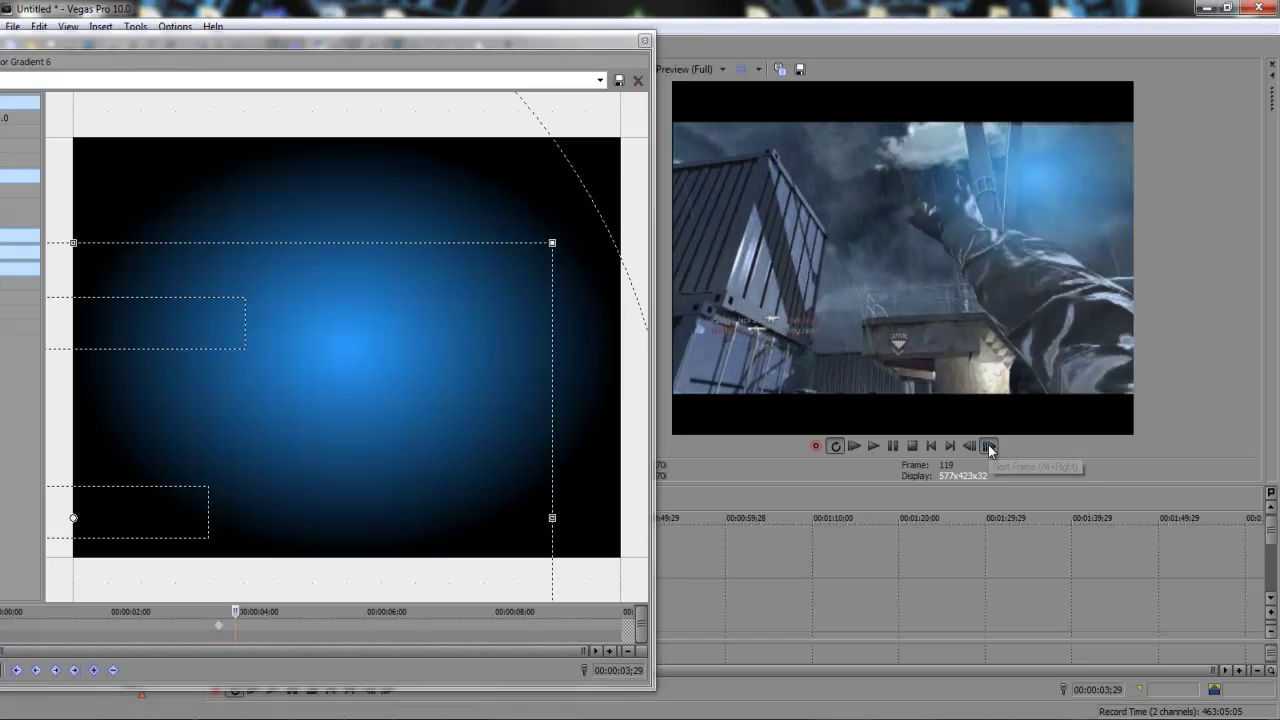
click(988, 447)
click(988, 447)
click(988, 447)
click(411, 417)
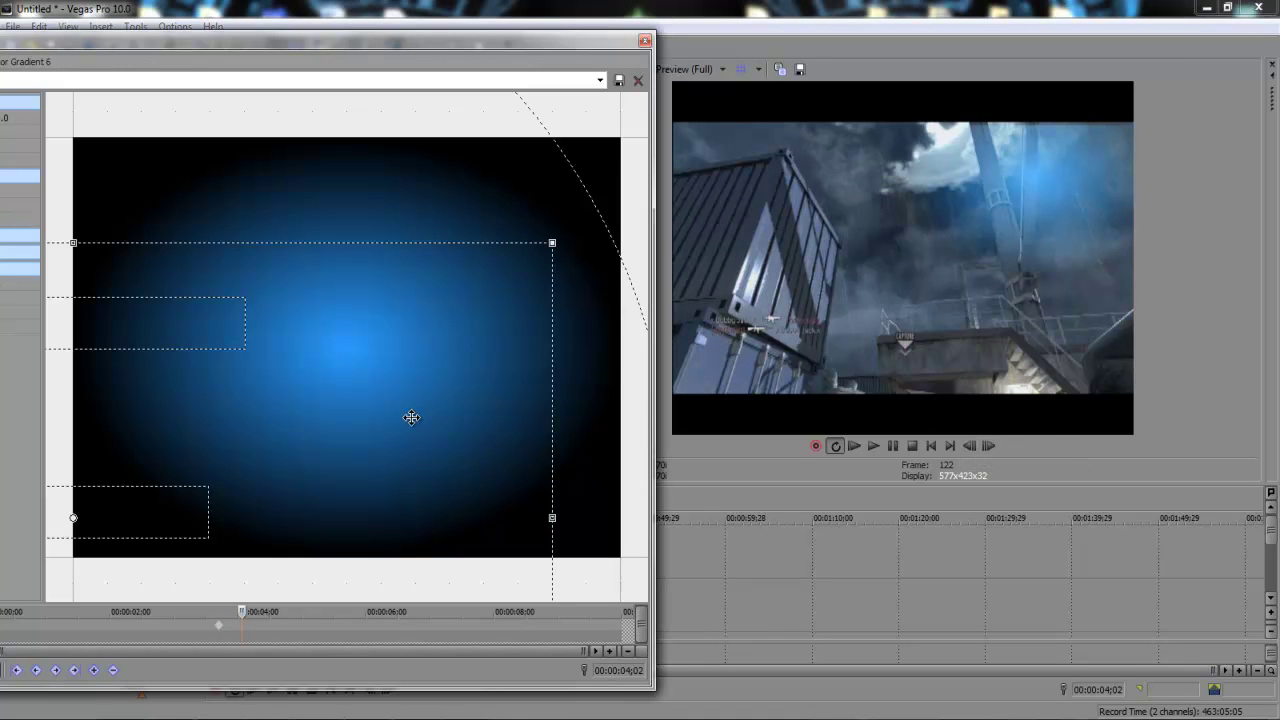
drag(411, 417, 371, 417)
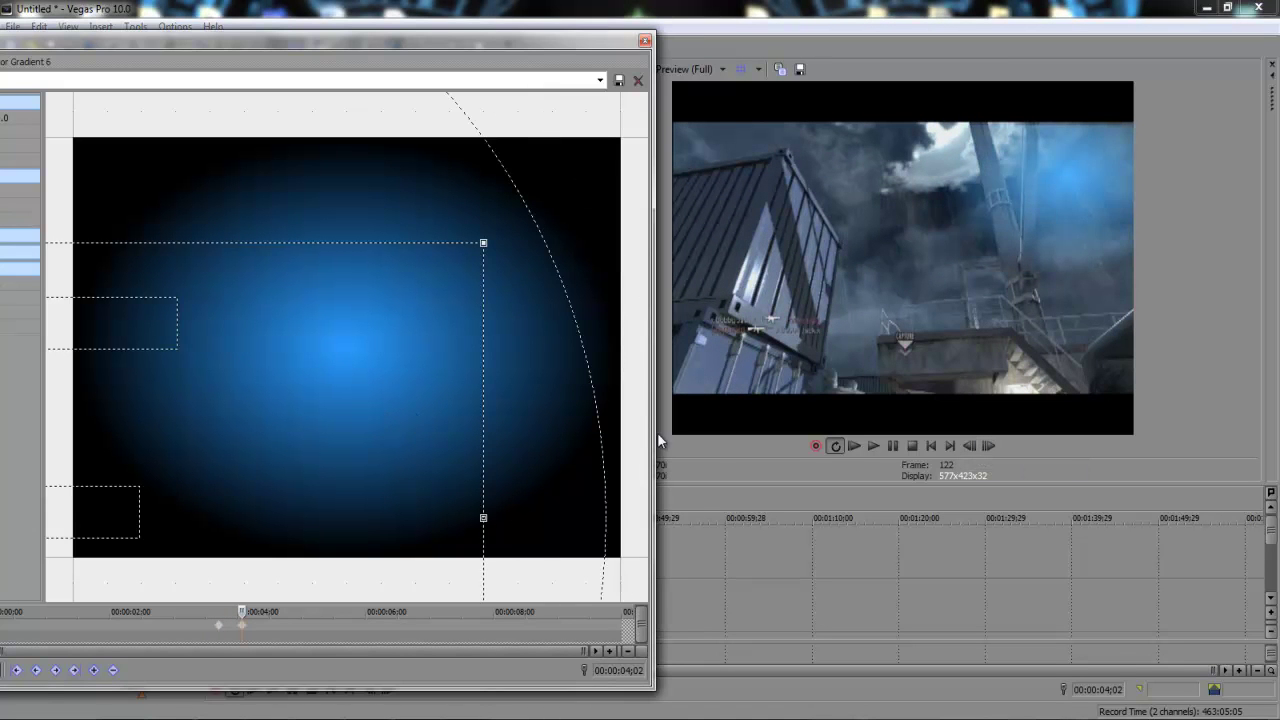
At 04;07, shift the crop frame further left, then advance to 04;11.
click(988, 447)
click(988, 447)
click(988, 447)
click(988, 447)
click(988, 447)
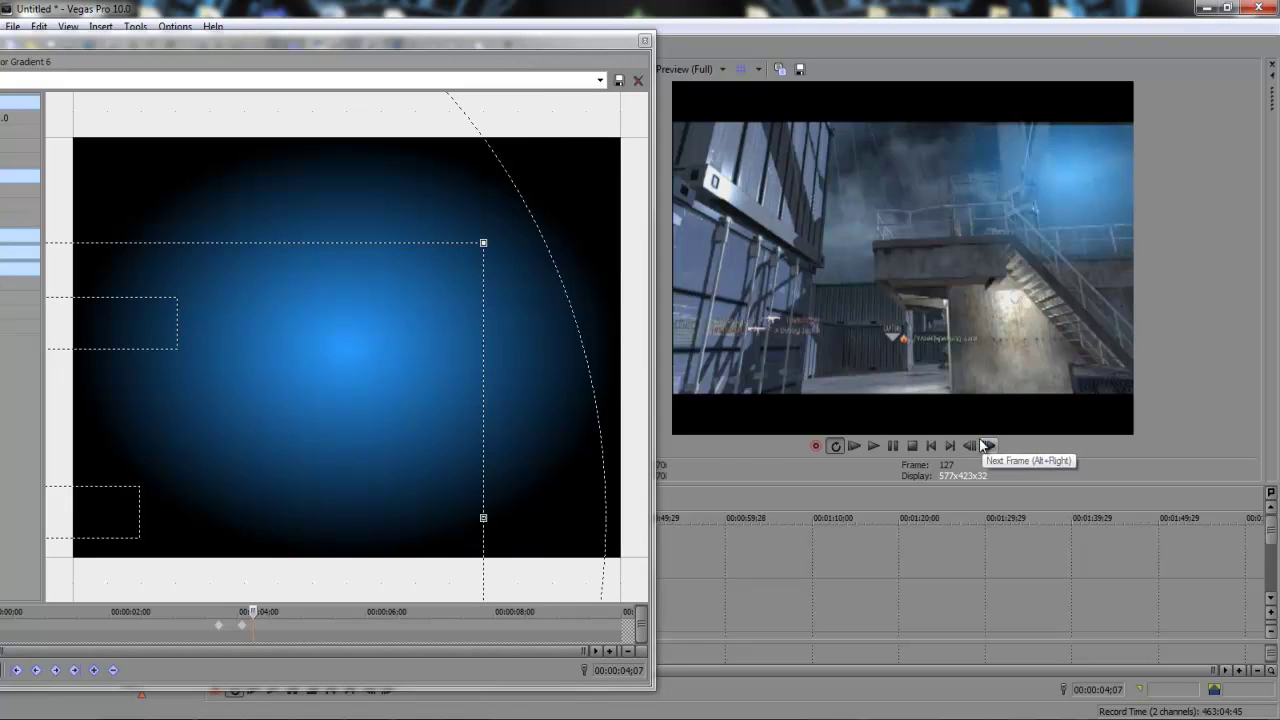
click(406, 365)
drag(406, 365, 381, 365)
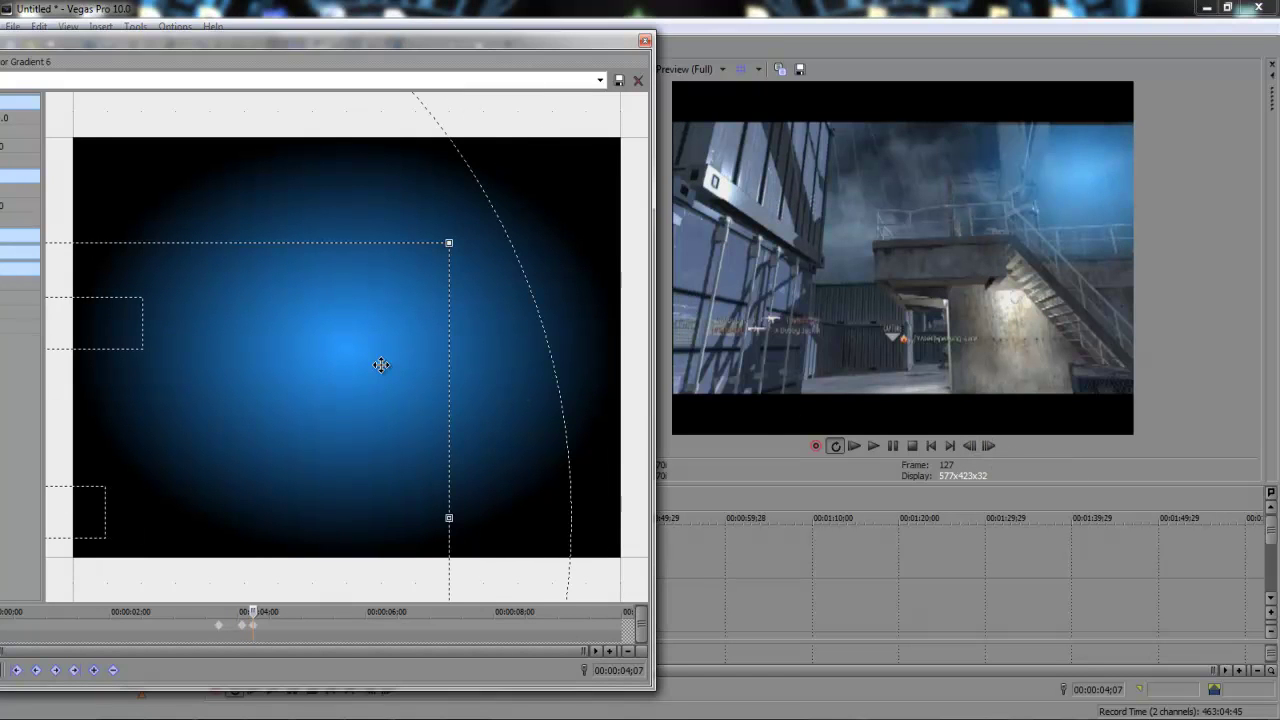
click(983, 445)
click(983, 445)
click(983, 445)
click(983, 445)
scroll(408, 357, down, 4)
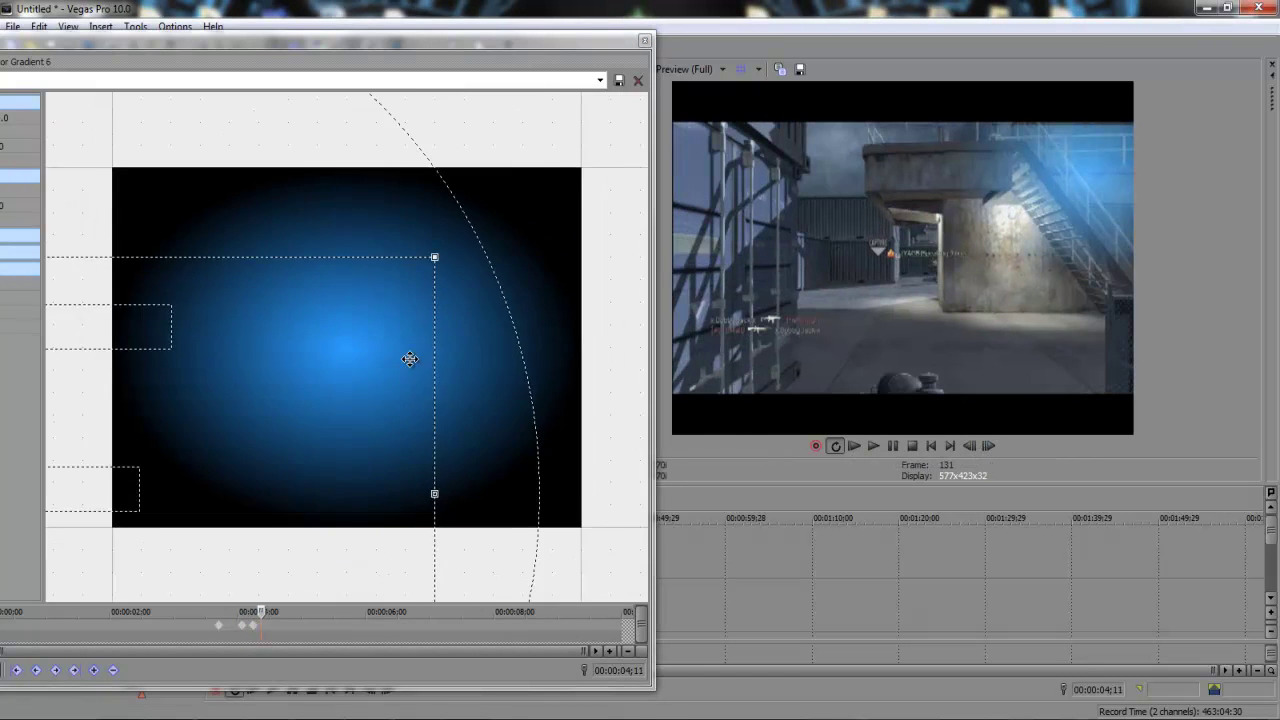
At 04;10, push the crop frame far left so the glow leaves the picture.
click(969, 445)
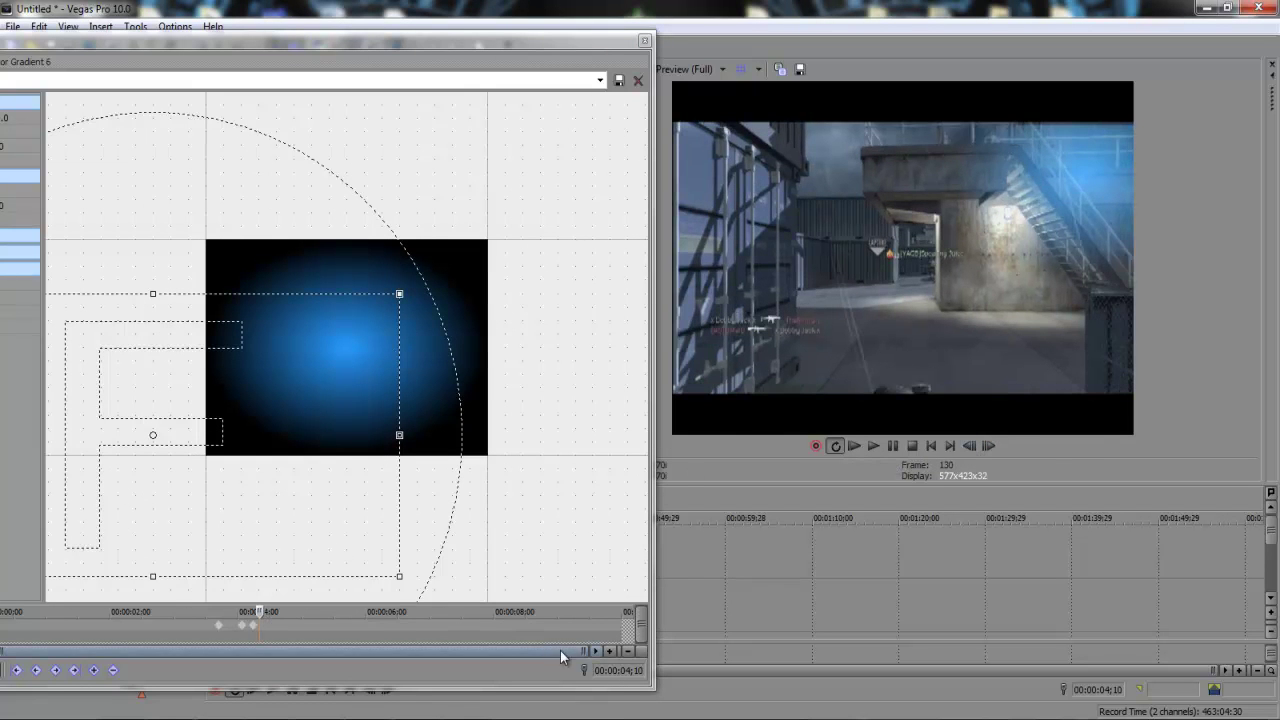
drag(299, 40, 426, 34)
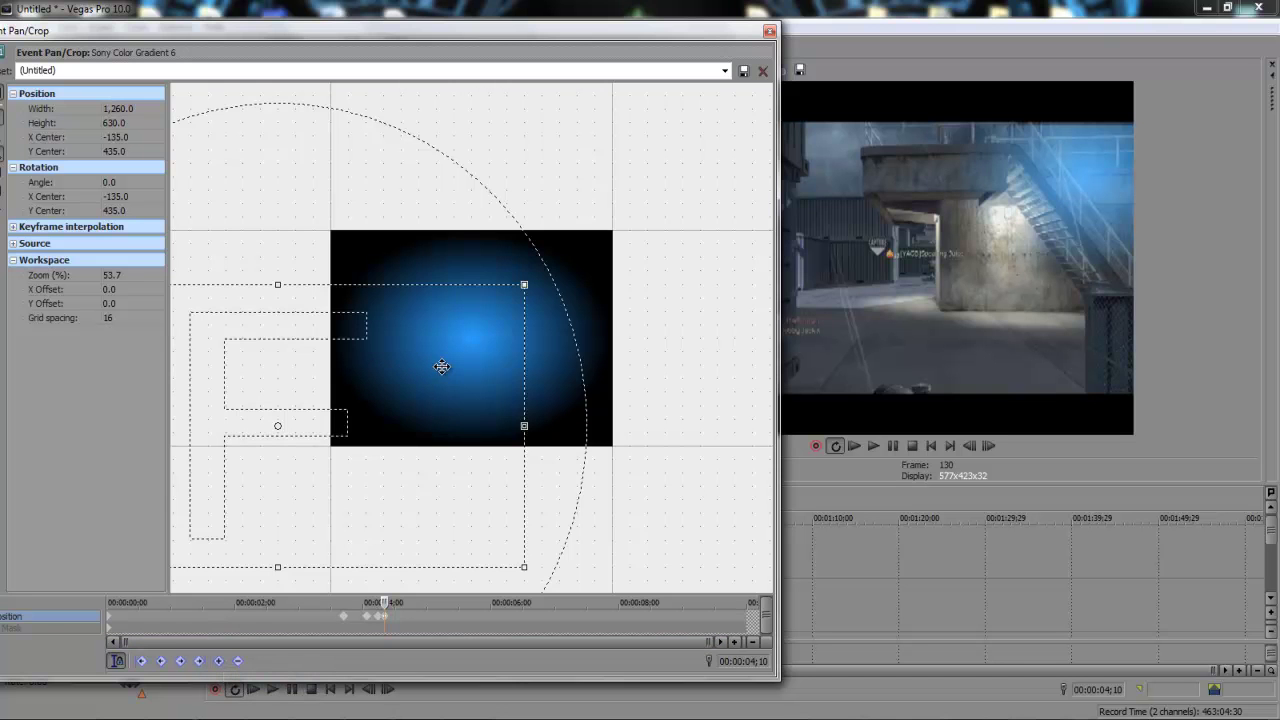
drag(440, 366, 230, 368)
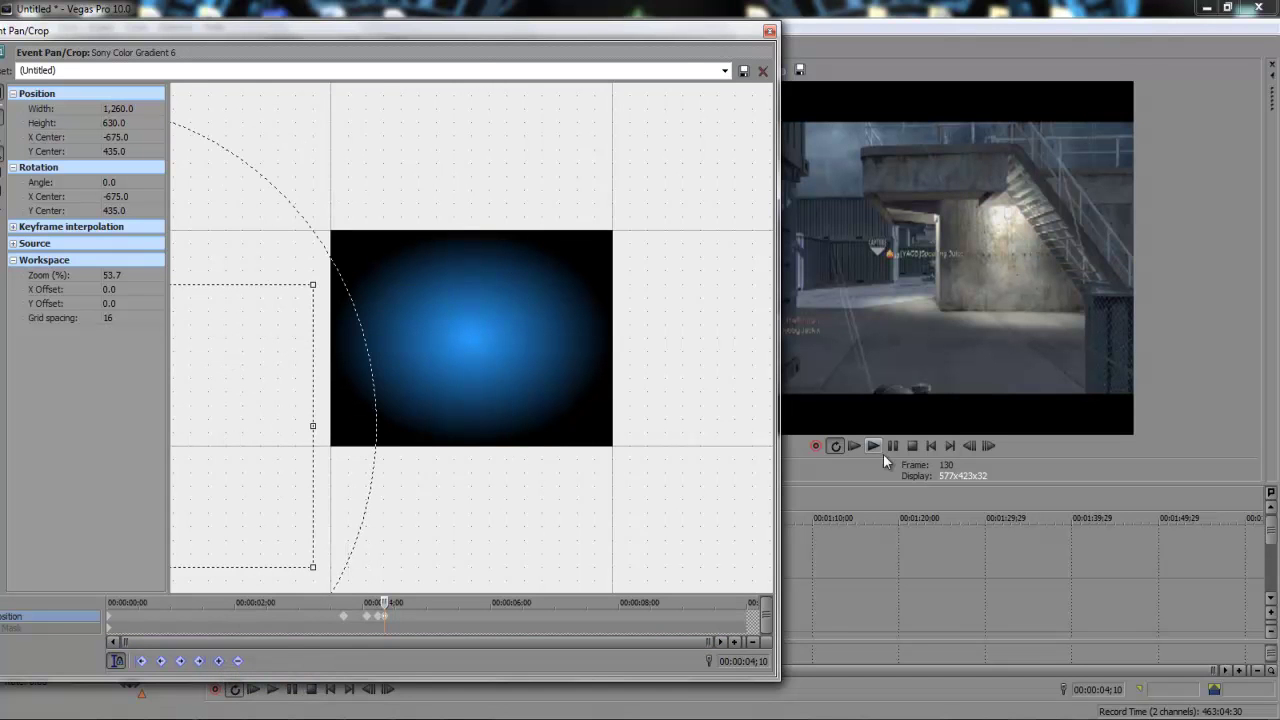
At 05;04, add a keyframe and drag the crop frame back right to restore the glow.
click(991, 447)
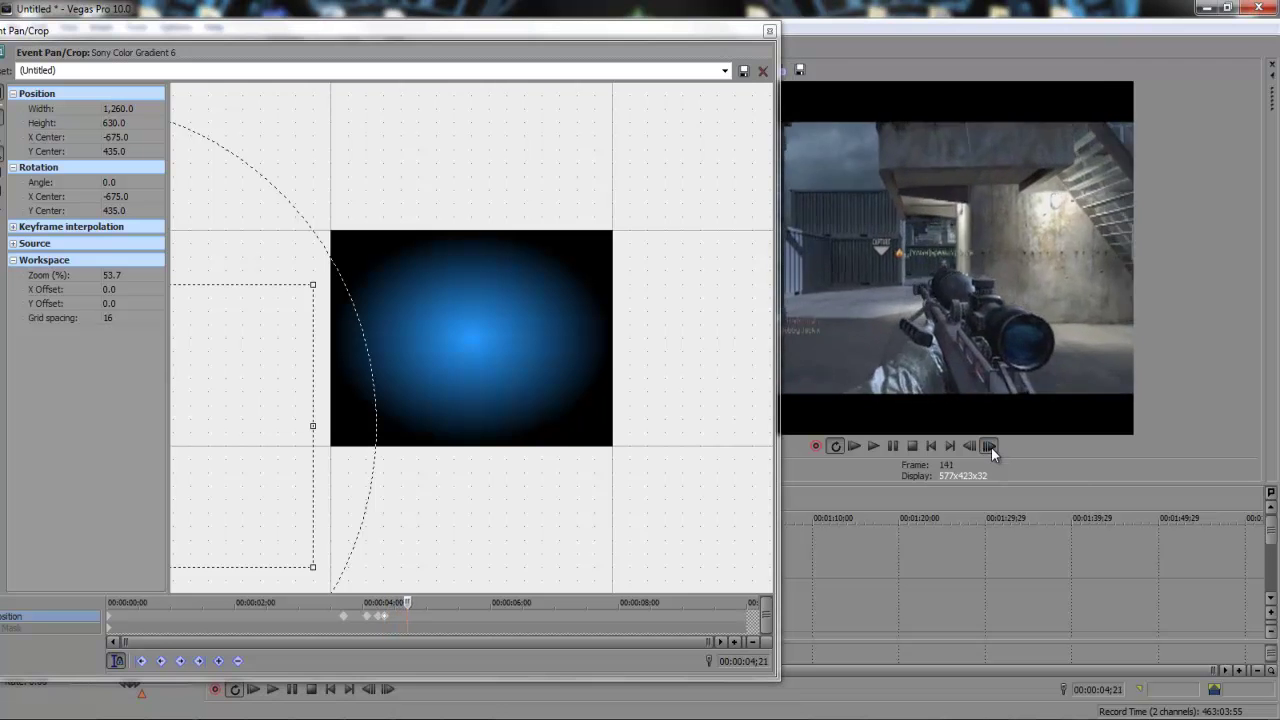
click(991, 447)
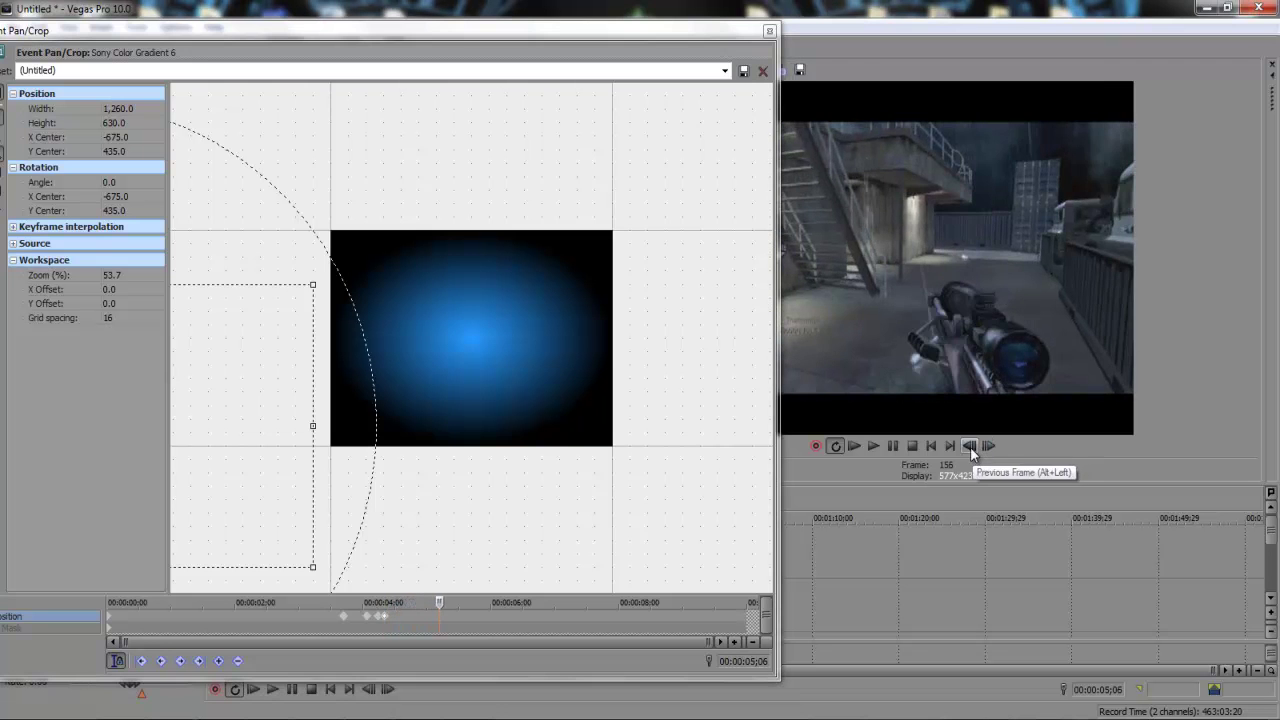
click(970, 447)
click(970, 447)
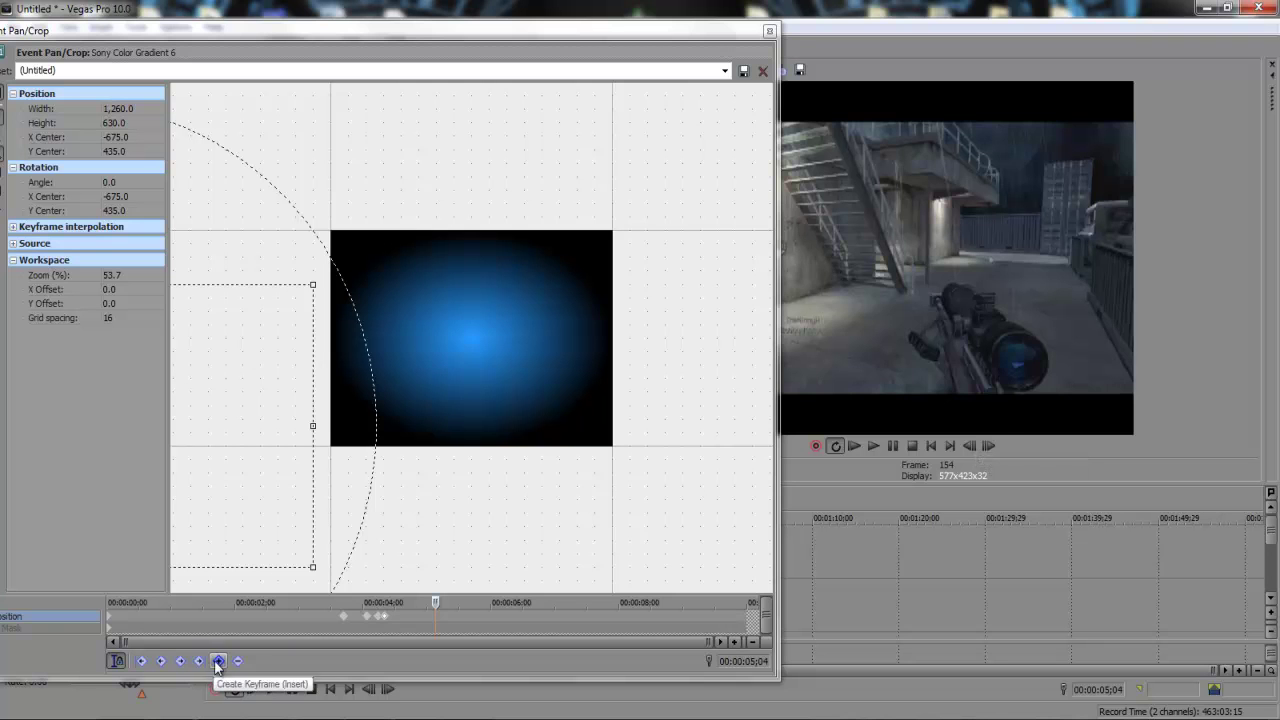
click(967, 447)
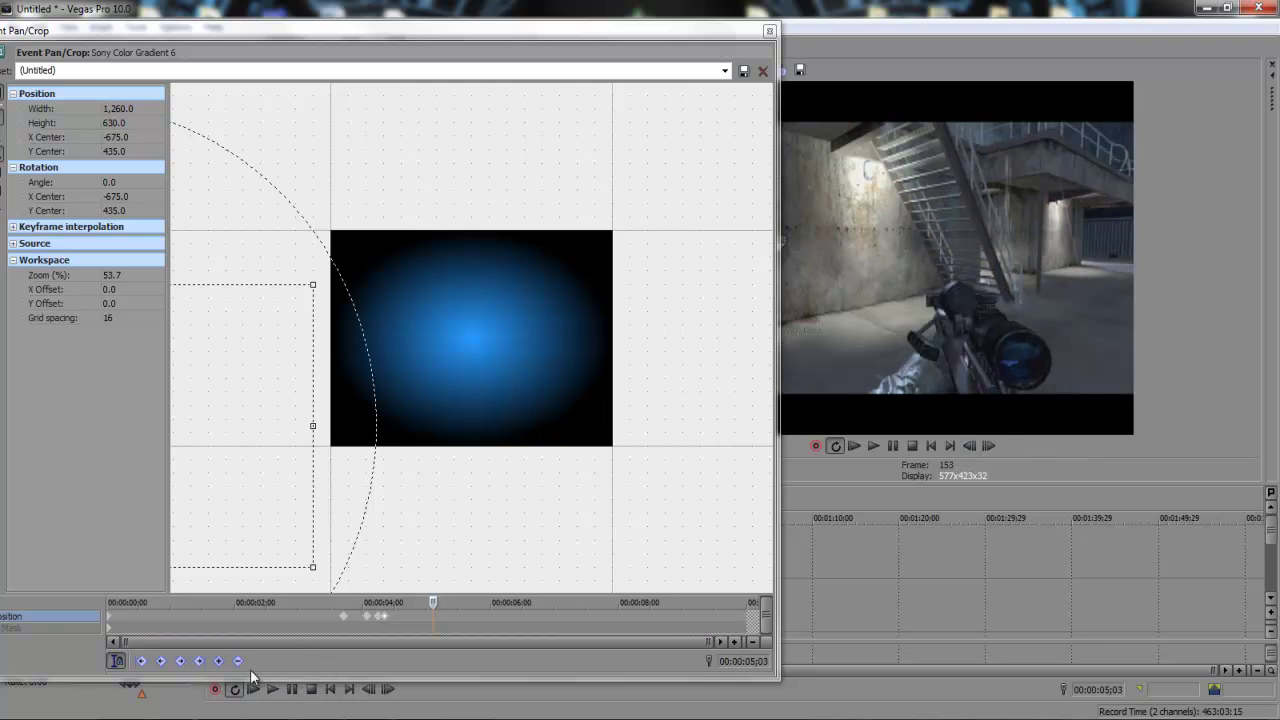
click(218, 661)
click(998, 445)
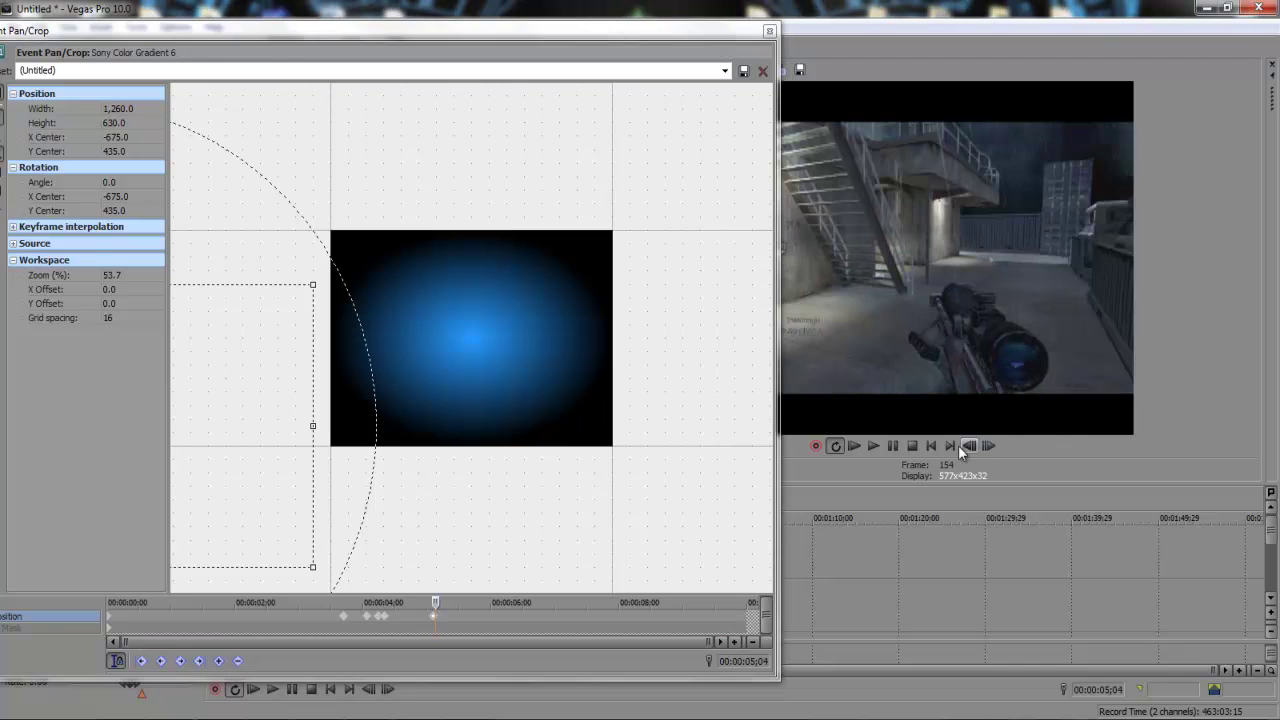
drag(235, 378, 459, 368)
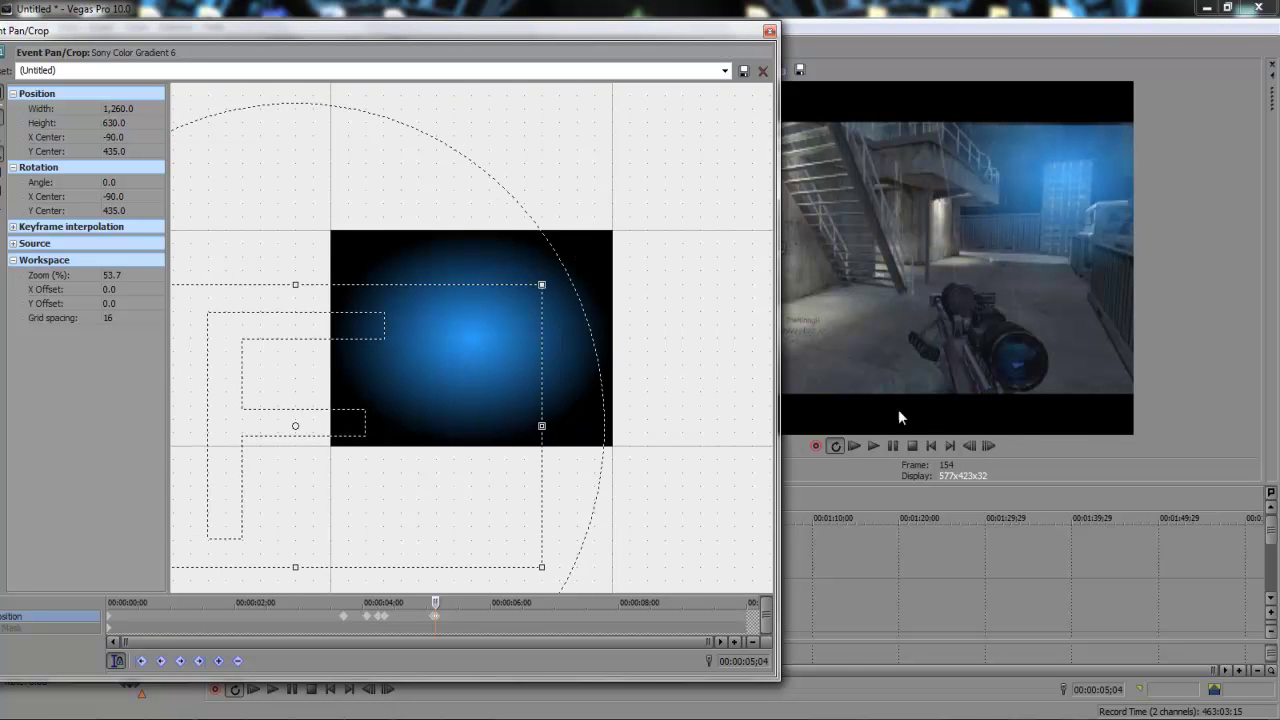
click(987, 446)
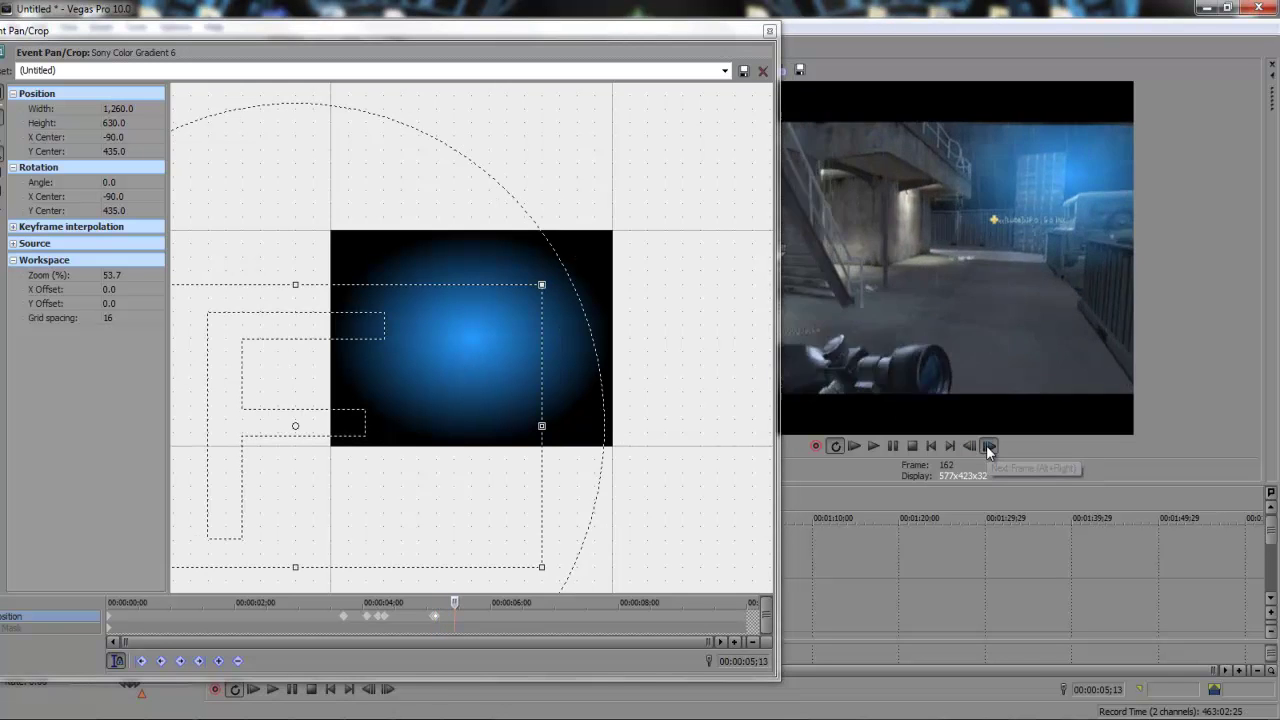
click(987, 446)
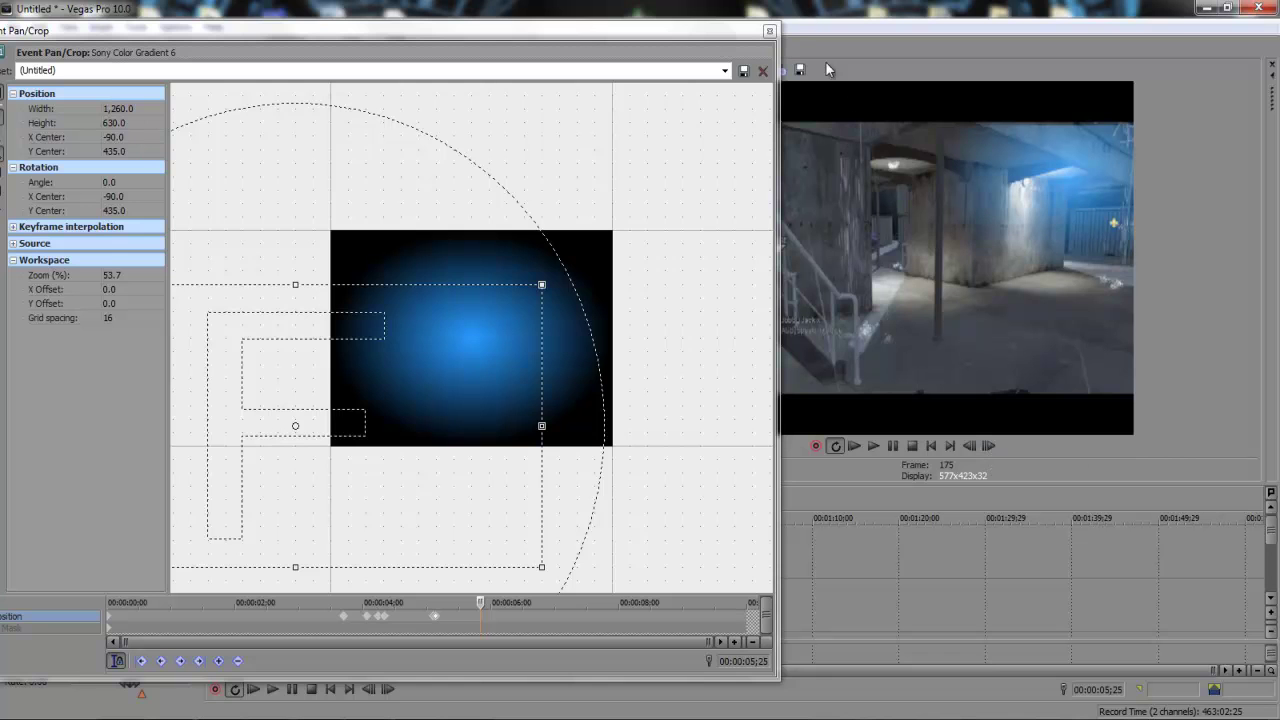
drag(731, 38, 514, 40)
Loop the 2;15–10;00 region at Preview (Half) quality and play it back.
click(571, 33)
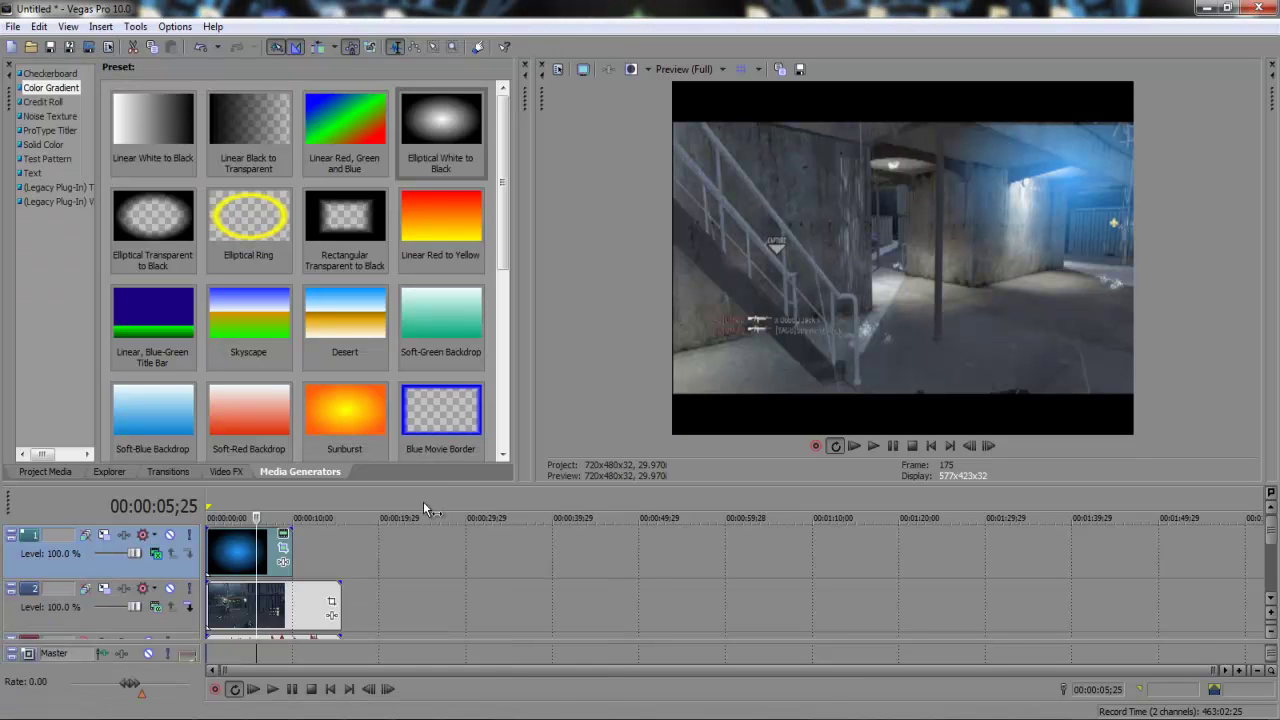
drag(227, 507, 291, 502)
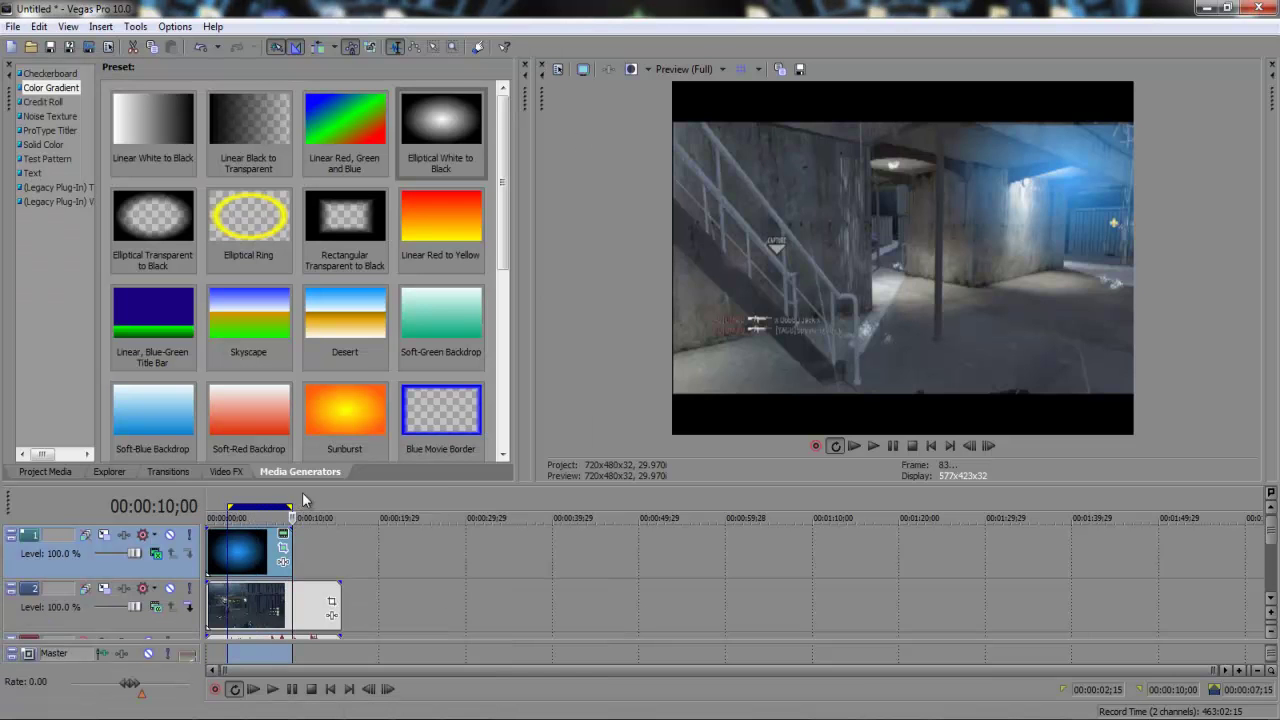
click(718, 72)
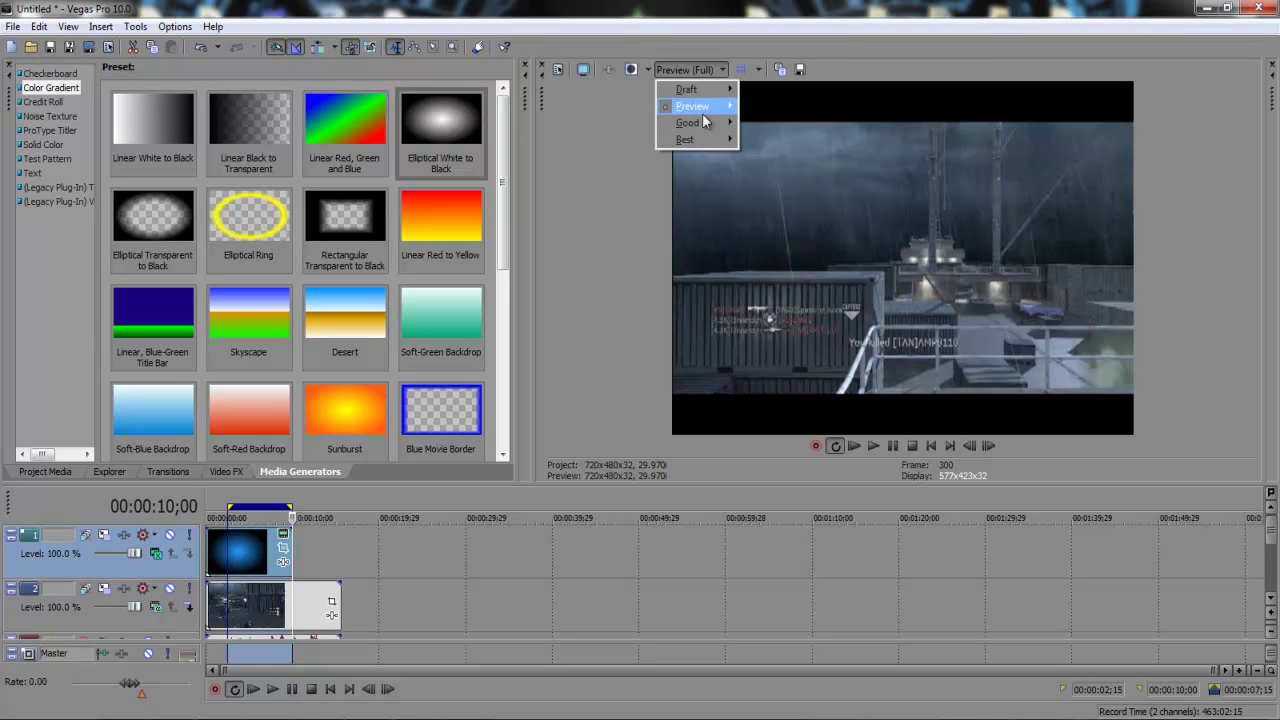
mouse_move(704, 113)
click(783, 138)
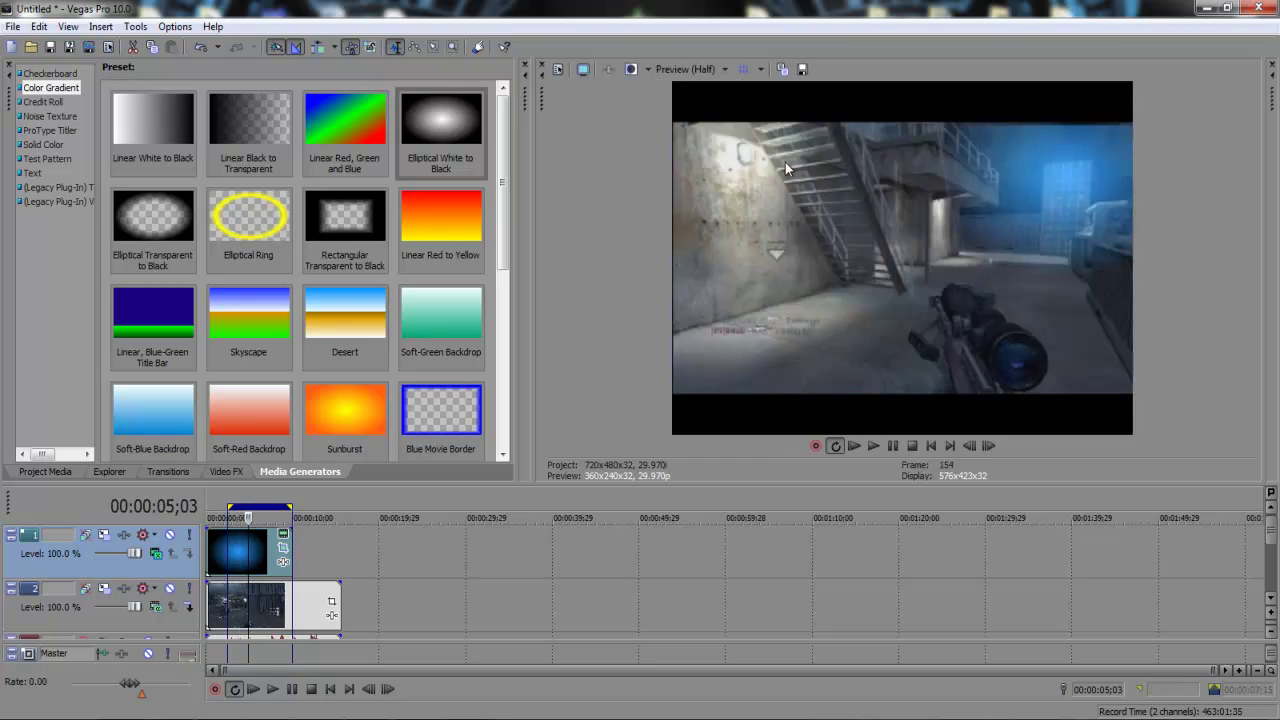
click(872, 447)
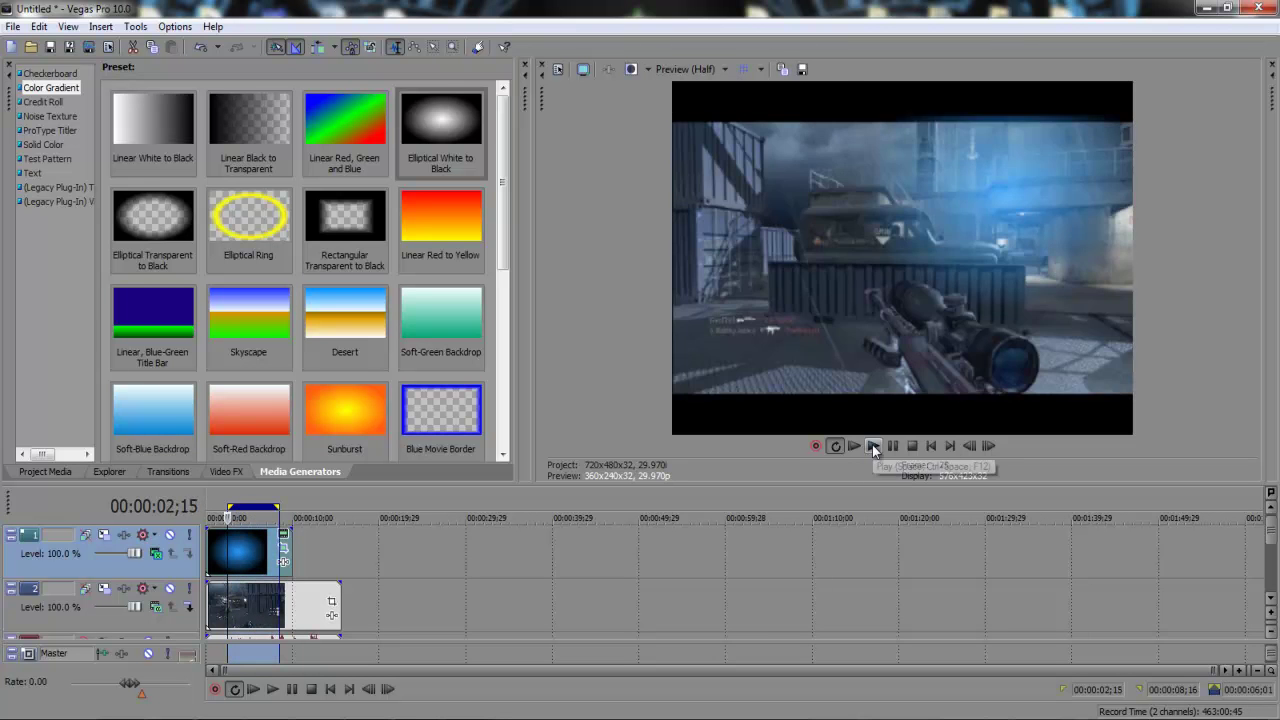
click(872, 446)
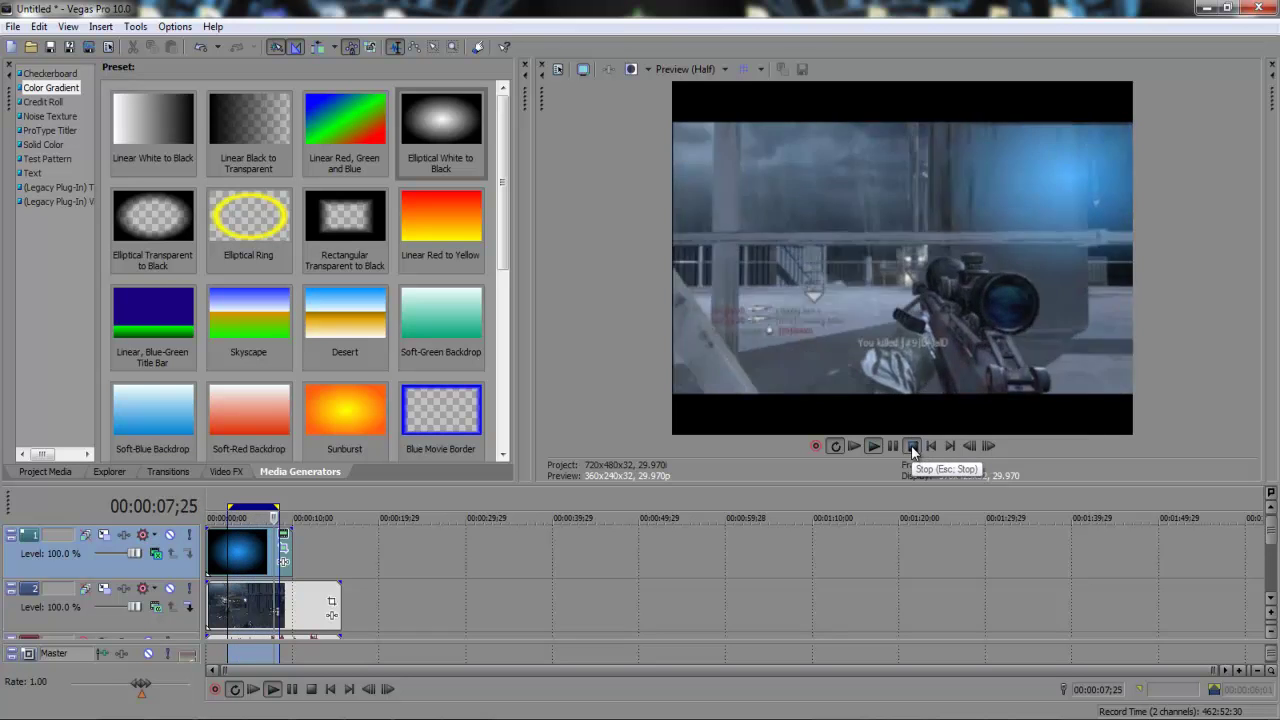
Extend the track 1 gradient event so the glow repeats, then view it at 12;11.
click(912, 450)
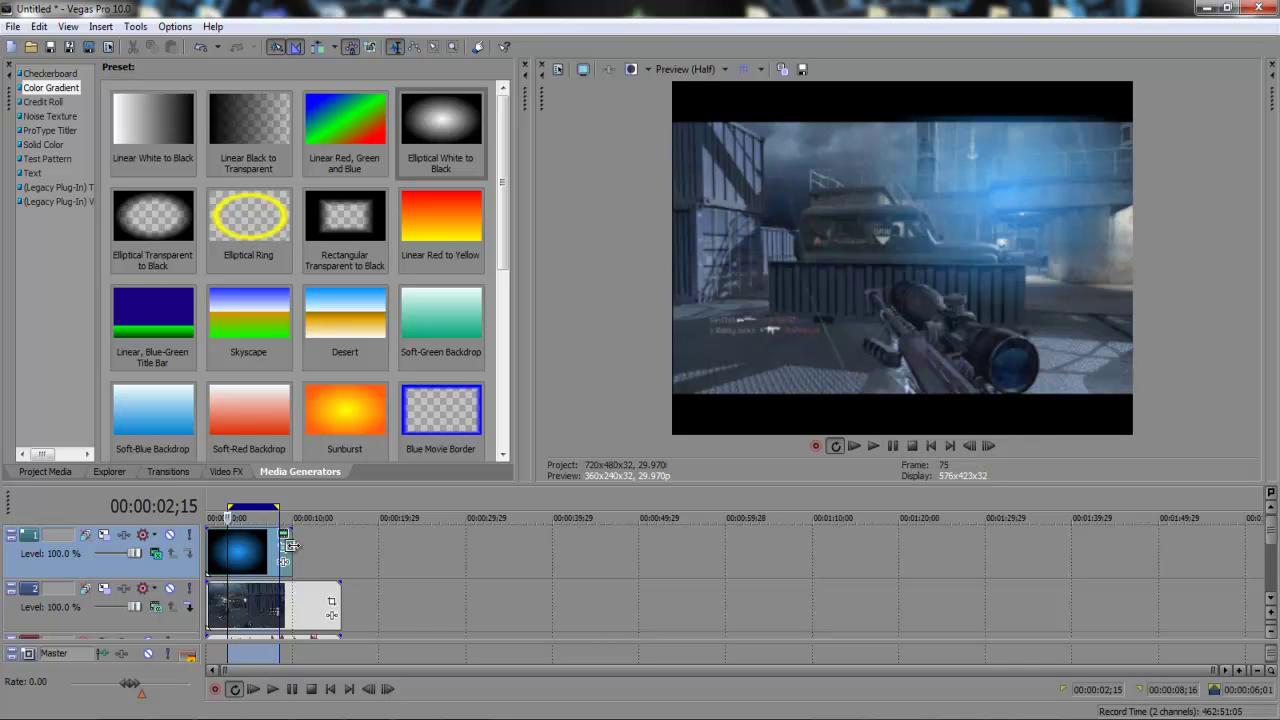
drag(290, 545, 364, 556)
click(460, 552)
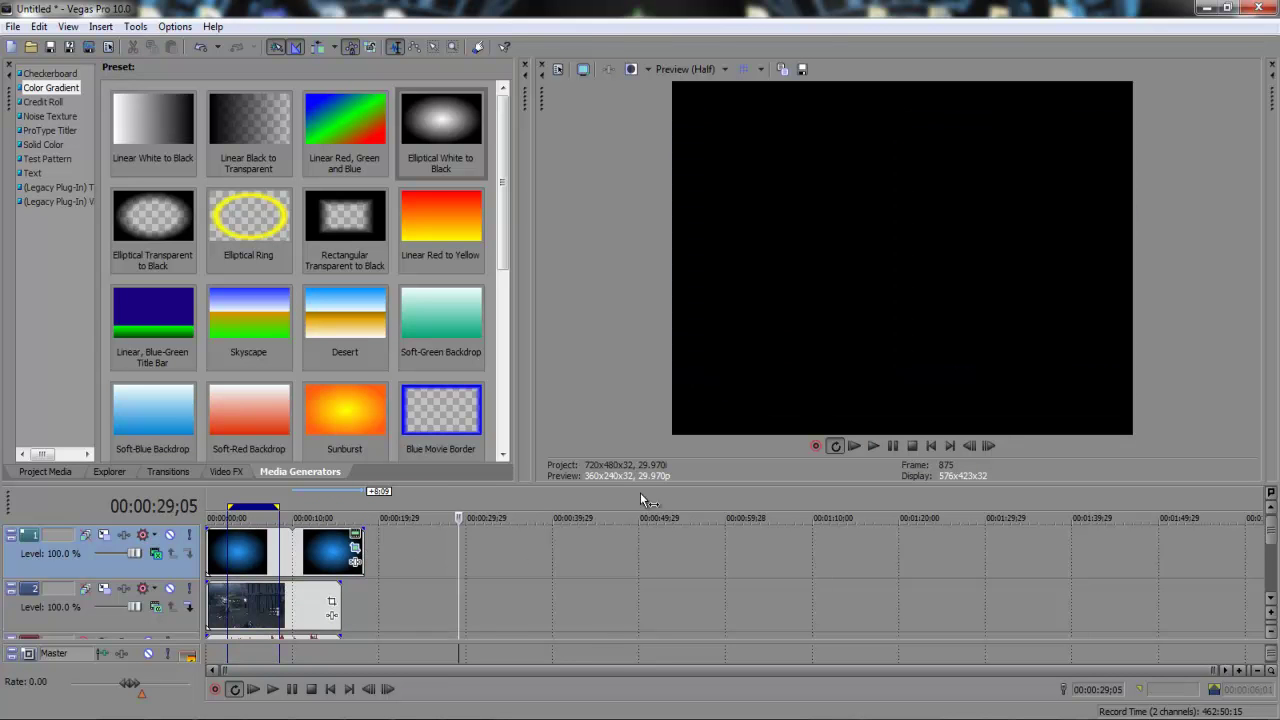
click(324, 558)
click(313, 552)
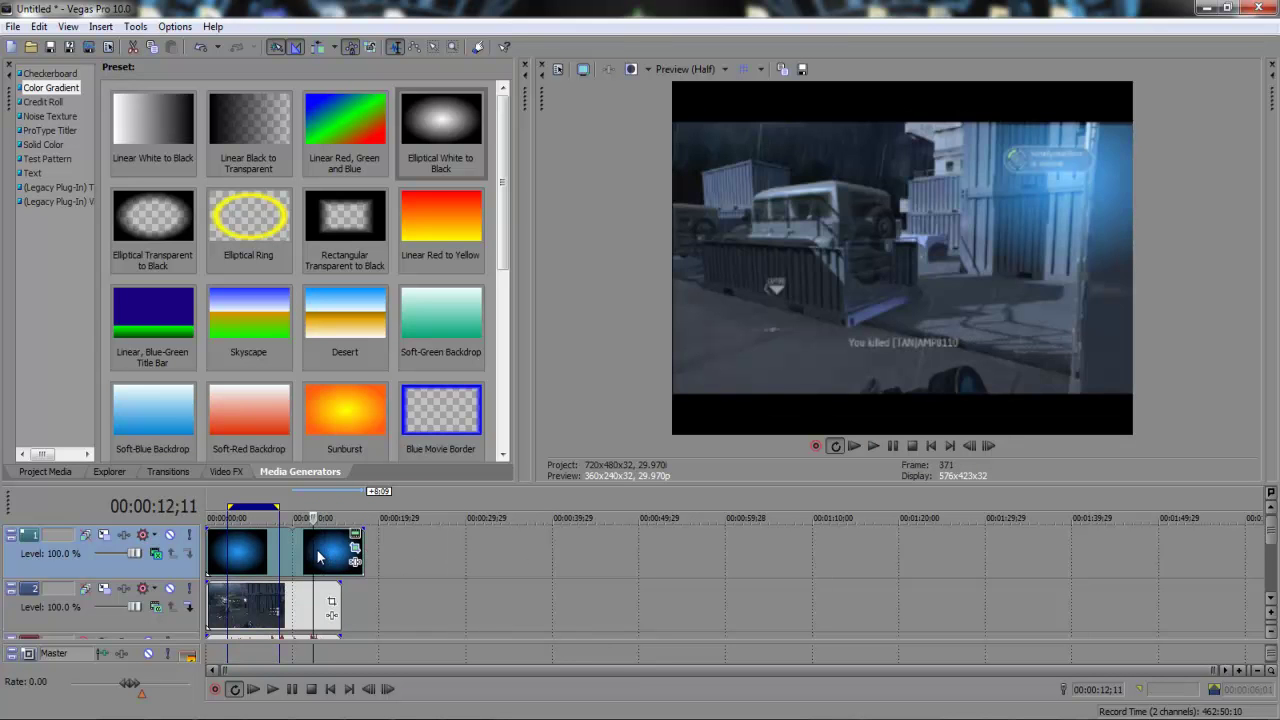